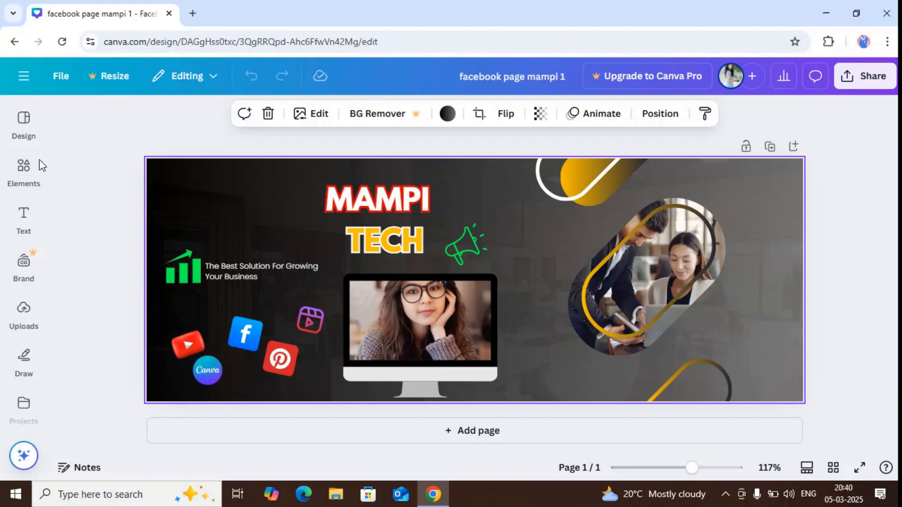
- Leave the open design and create a new blank Facebook Cover design at 851 × 315 px
click(15, 42)
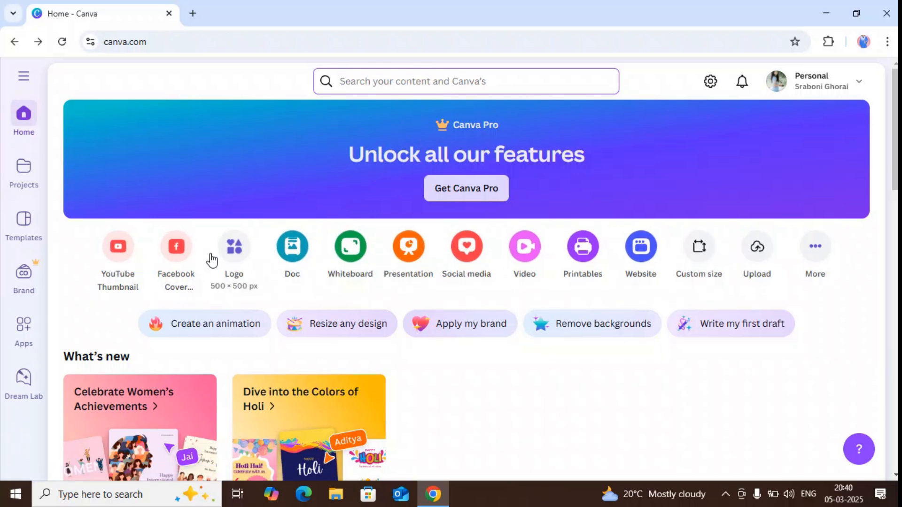
click(817, 249)
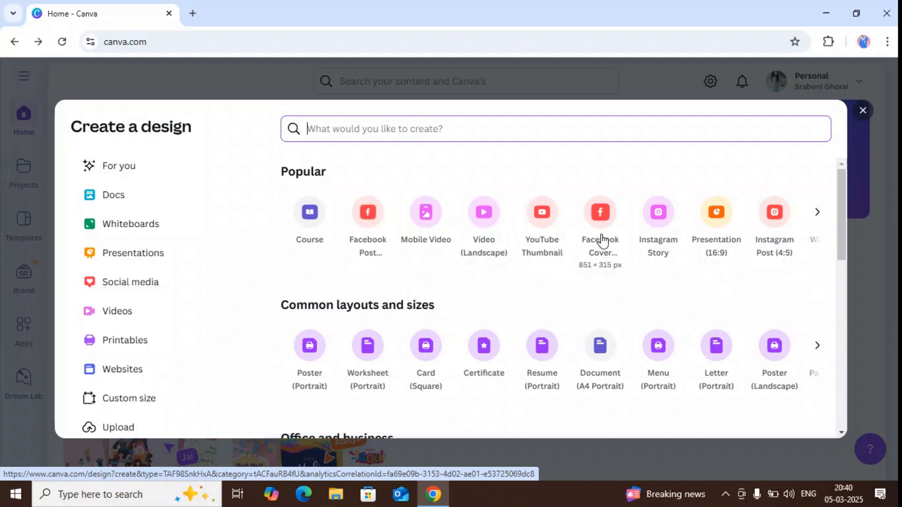
click(601, 229)
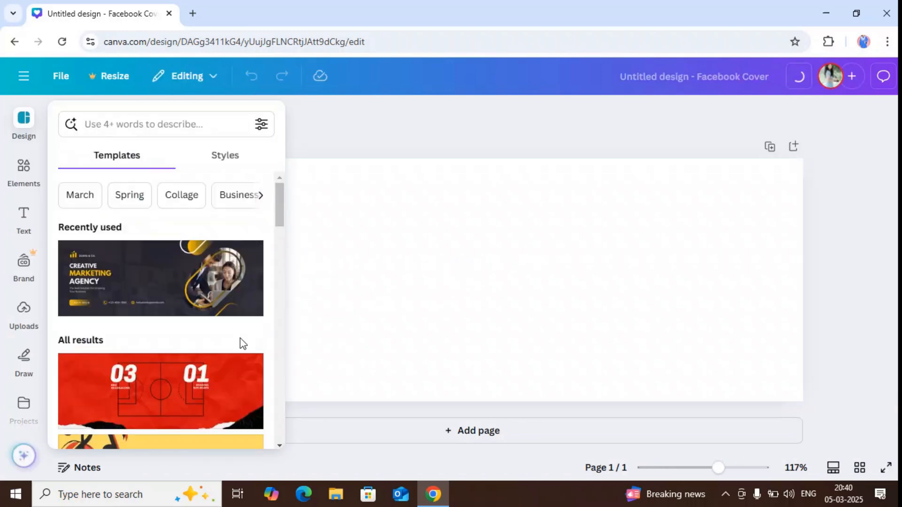
- Browse the suggested cover templates, then search the templates for "digital marketing"
mouse_move(279, 222)
mouse_down()
mouse_move(282, 366)
mouse_move(299, 272)
mouse_move(289, 217)
mouse_move(276, 258)
mouse_move(277, 419)
mouse_move(289, 330)
mouse_move(268, 223)
mouse_move(258, 346)
mouse_move(272, 323)
mouse_move(268, 265)
mouse_move(277, 299)
mouse_move(272, 351)
mouse_up()
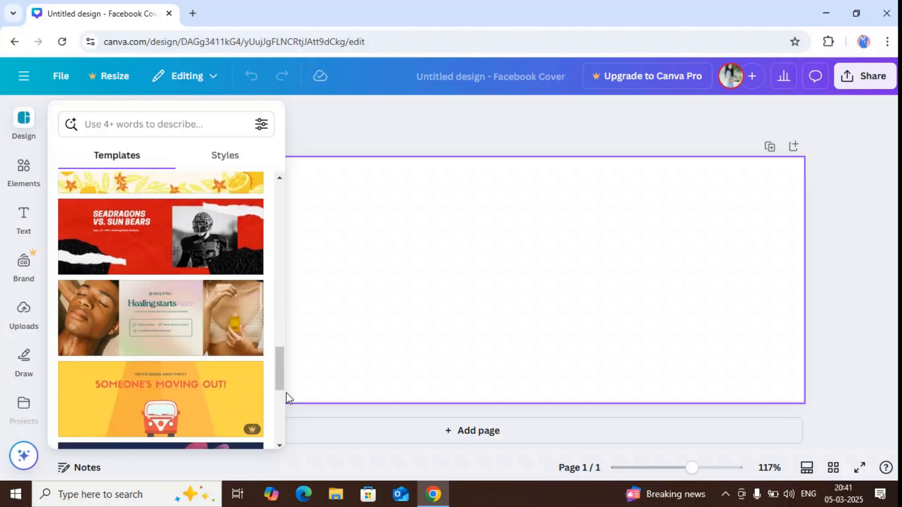
drag(278, 371, 275, 437)
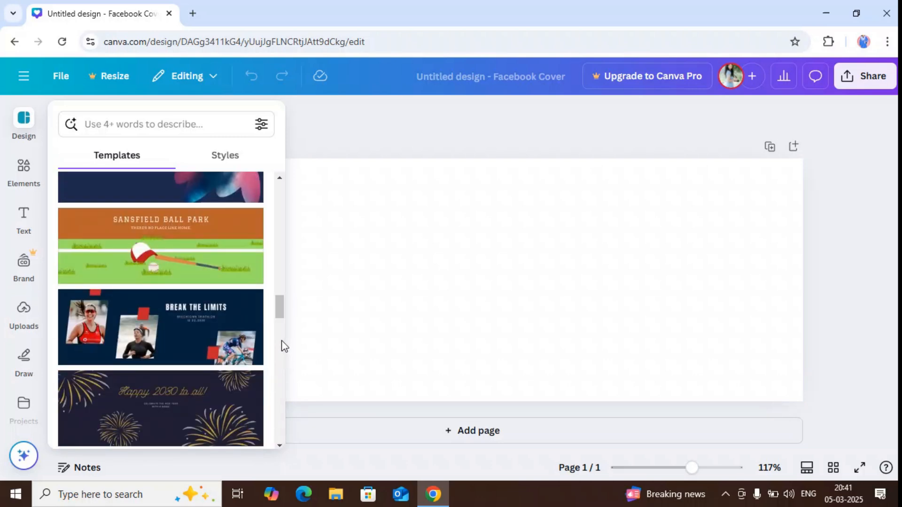
drag(282, 308, 282, 331)
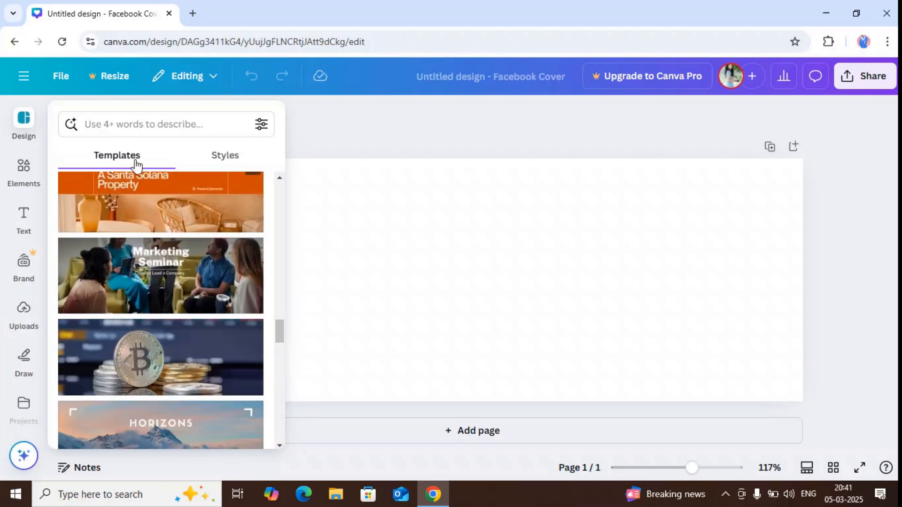
click(117, 124)
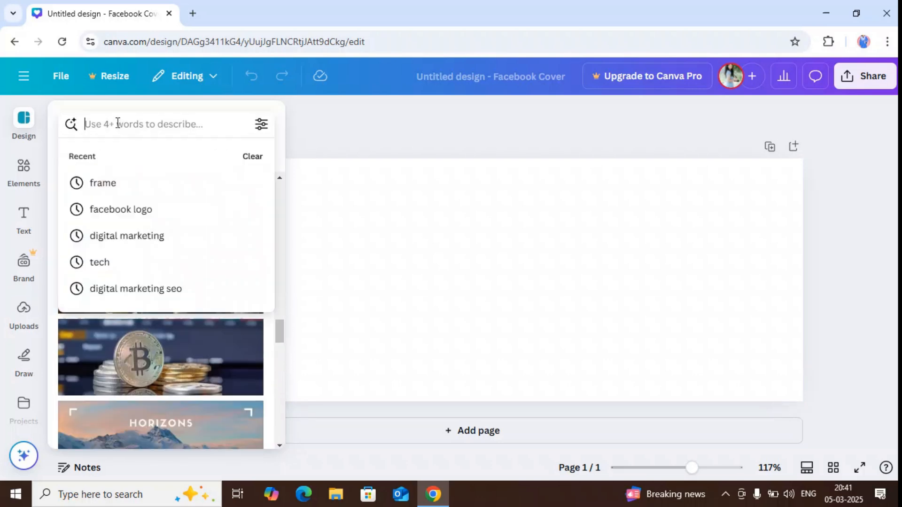
click(106, 237)
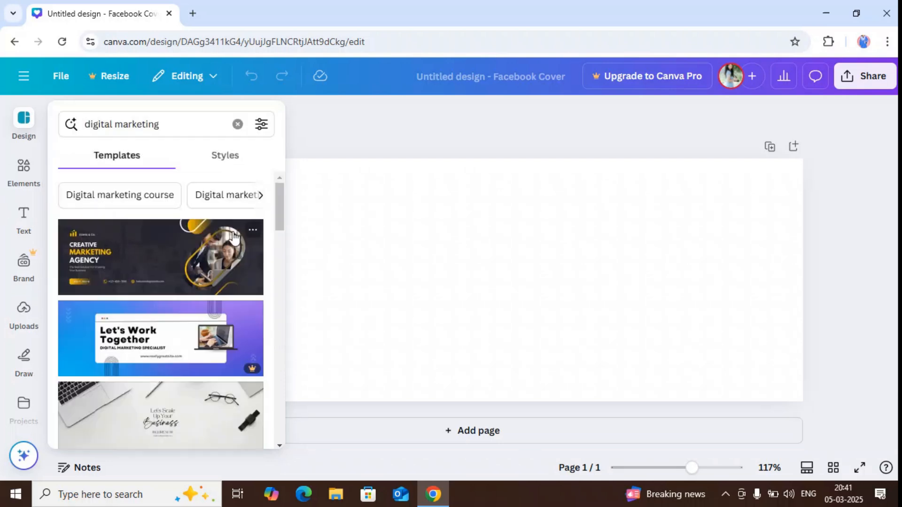
- Apply the red first page of the "Modern Digital Marketing Agency Facebook Cover" template to the design
drag(277, 221, 283, 271)
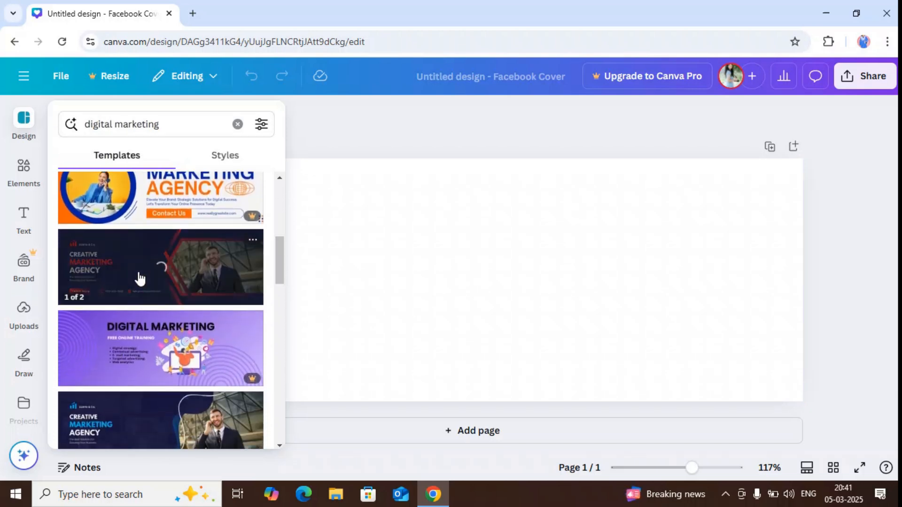
click(167, 284)
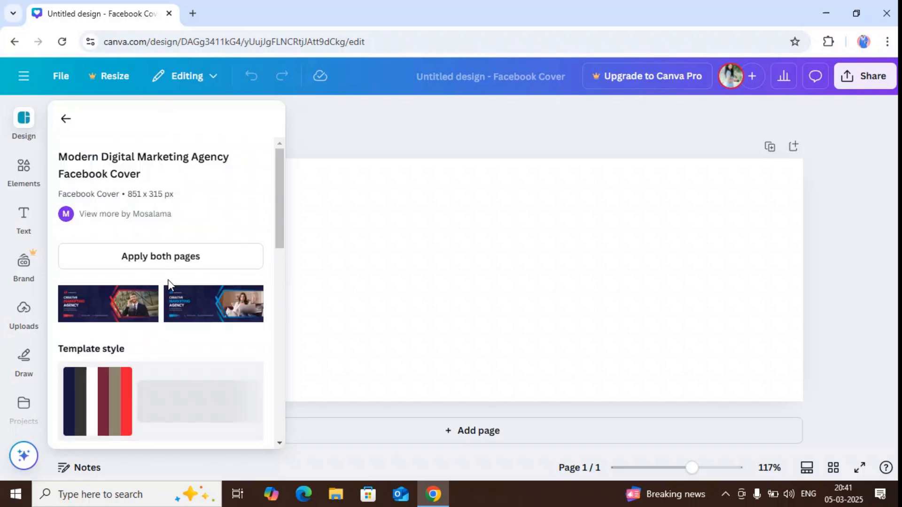
click(143, 309)
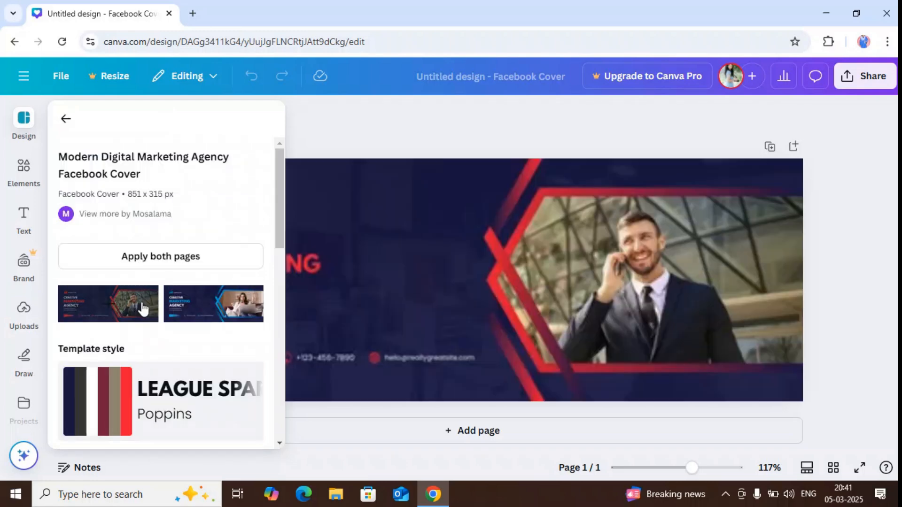
click(366, 133)
- Recolor the cover's background, trying the red-to-navy gradient, green and teal before settling on black #000000
click(353, 160)
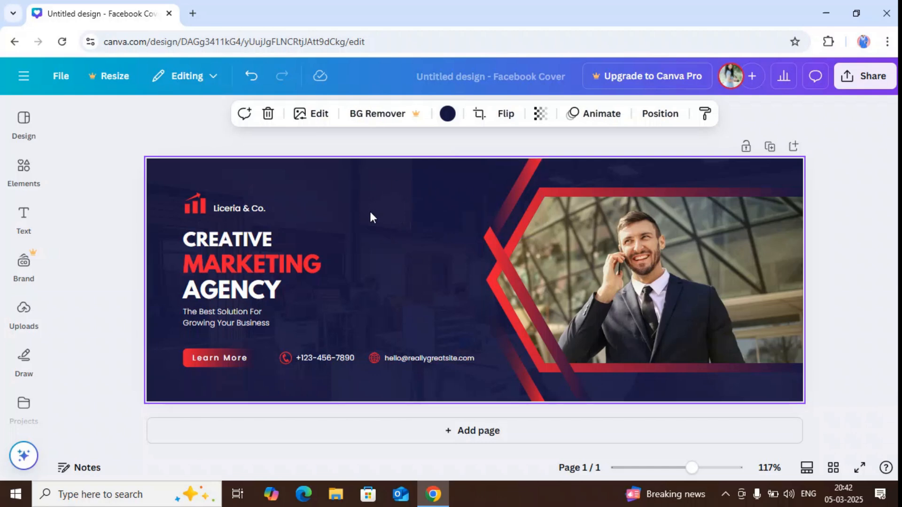
click(447, 115)
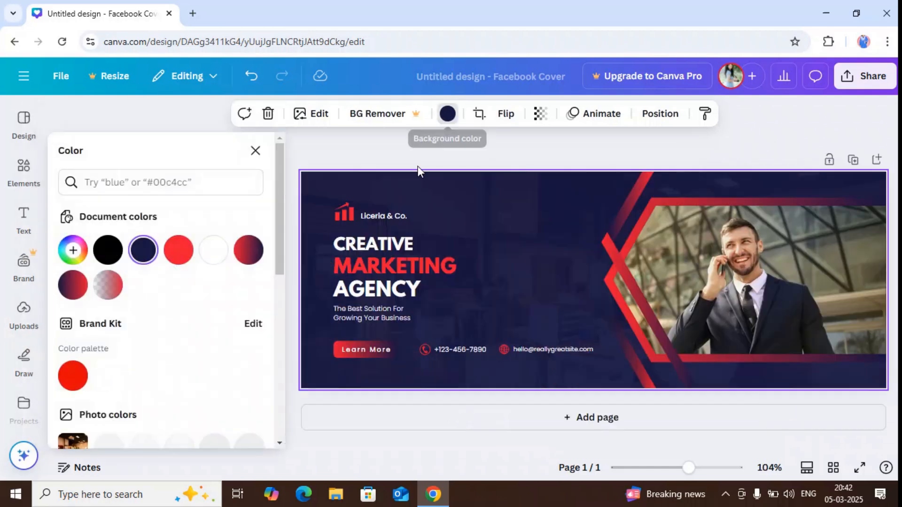
click(248, 249)
drag(277, 244, 280, 368)
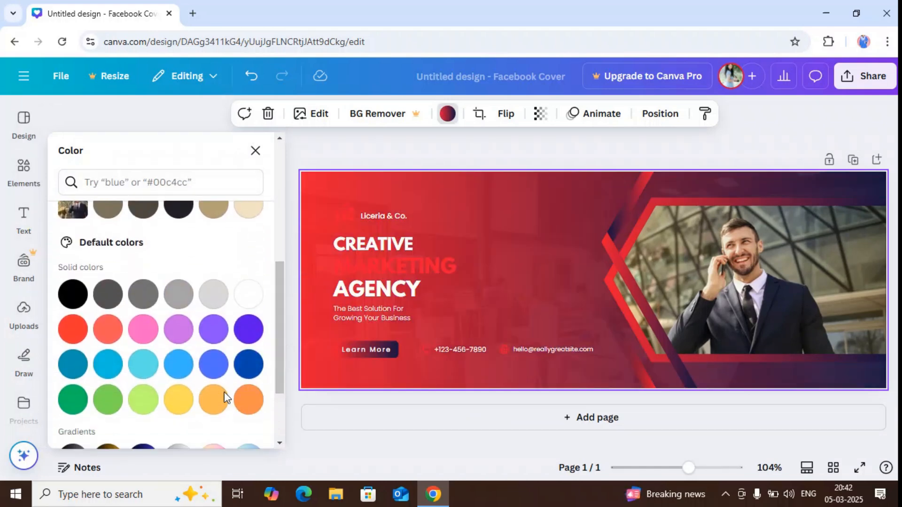
click(108, 401)
click(83, 364)
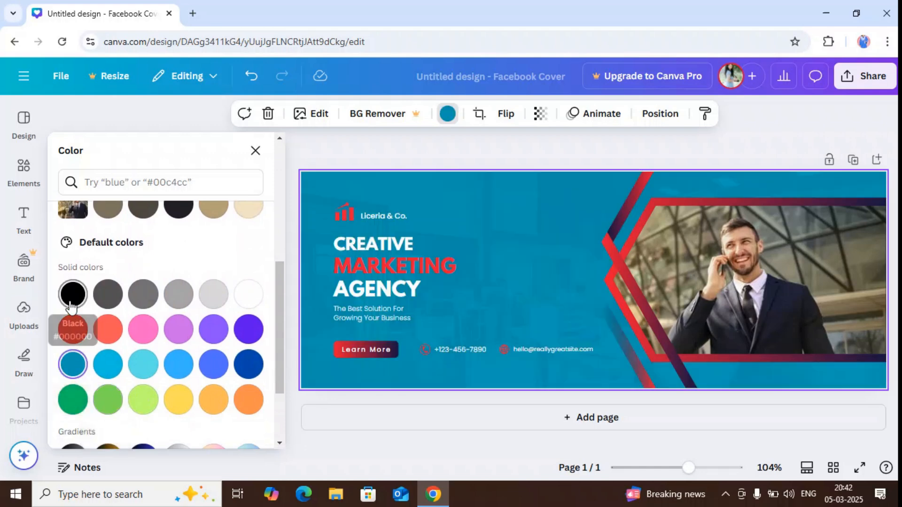
click(72, 294)
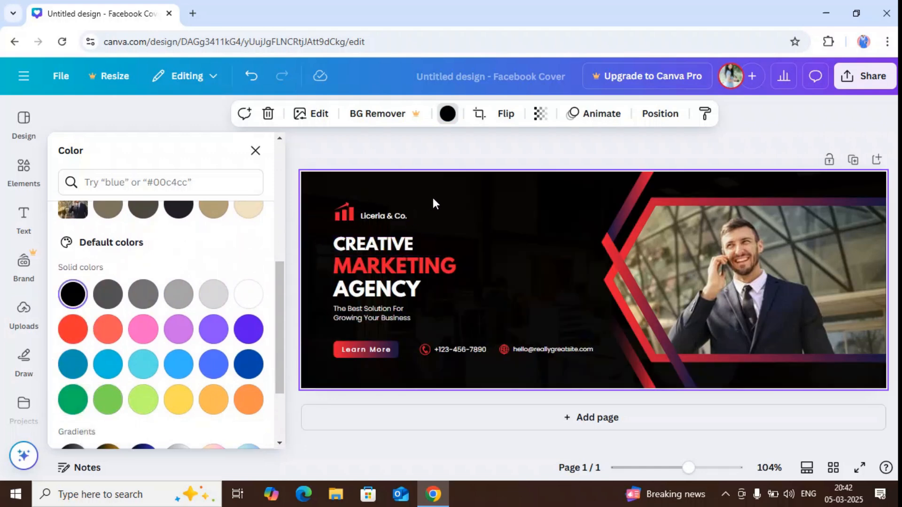
key(Escape)
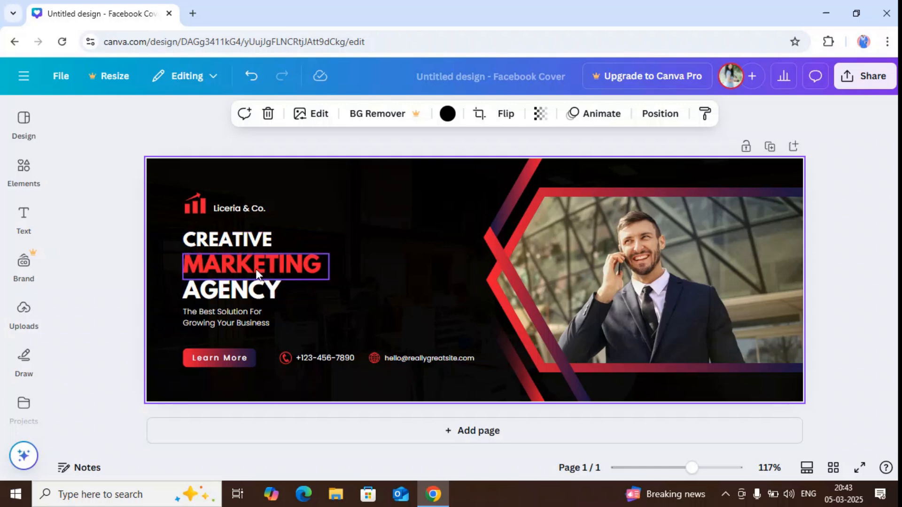
- Replace the heading word "CREATIVE" with "DIGITAL"
click(274, 238)
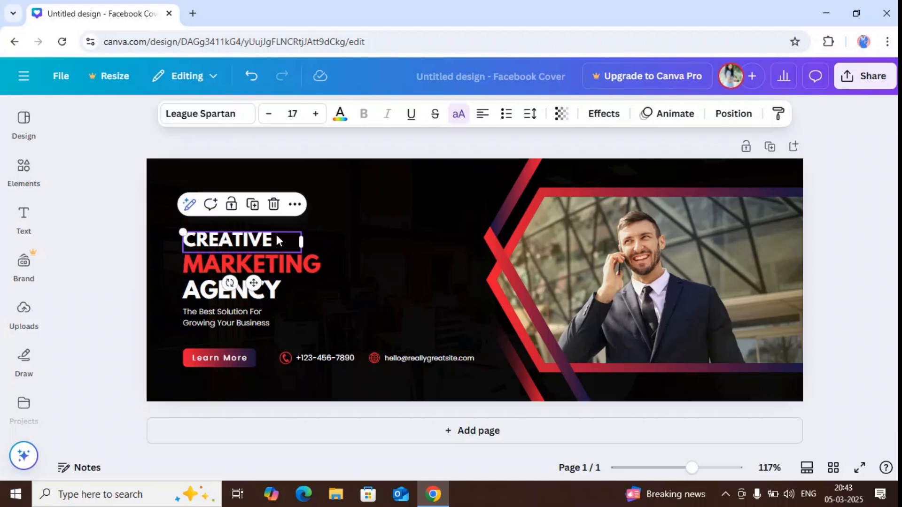
double_click(278, 238)
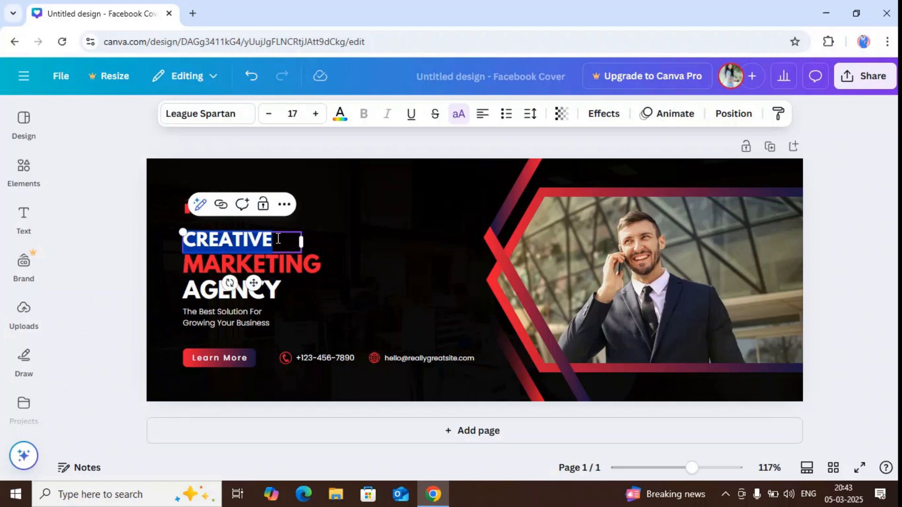
text(DI)
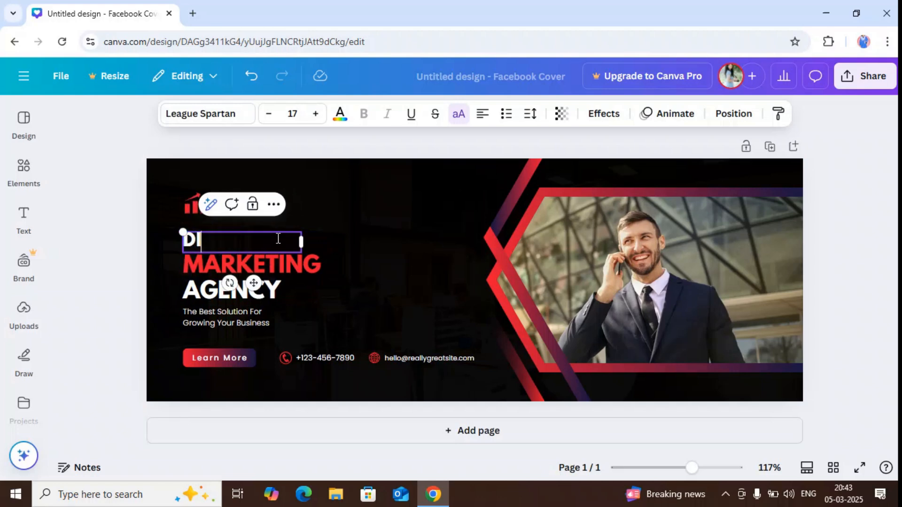
text(GITAL)
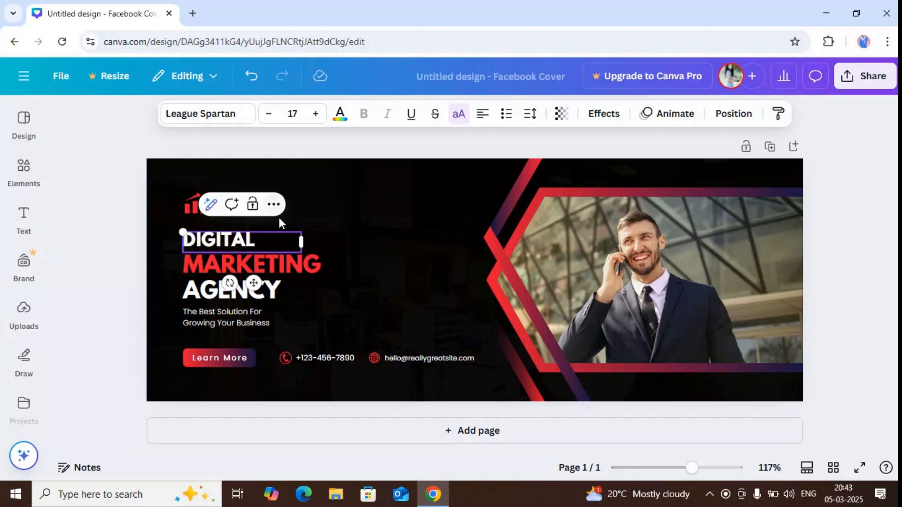
- Try to recolor the "DIGITAL" heading with red, yellow and bright red while its text is still being edited
click(339, 118)
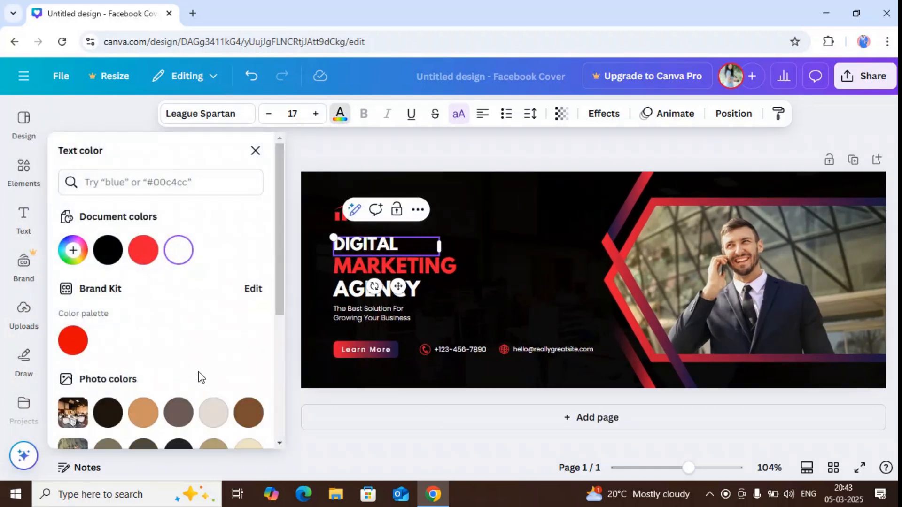
drag(275, 272, 288, 402)
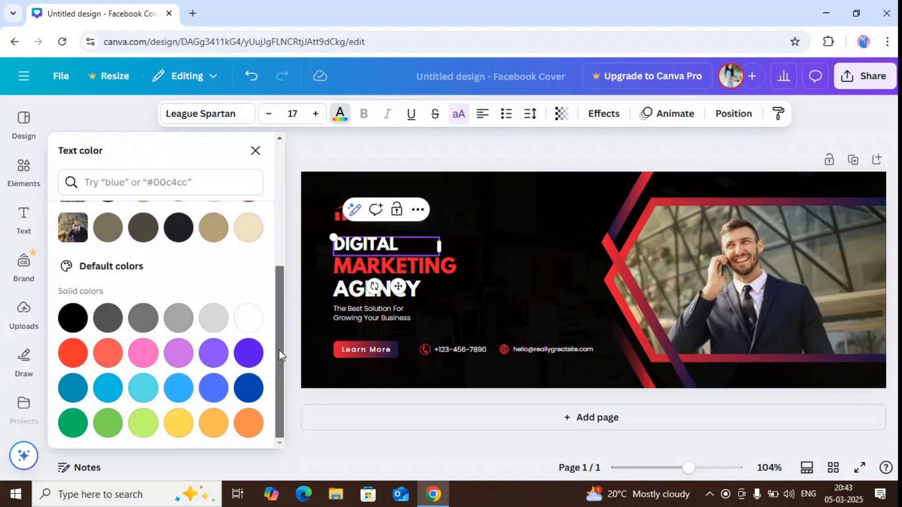
drag(278, 352, 287, 226)
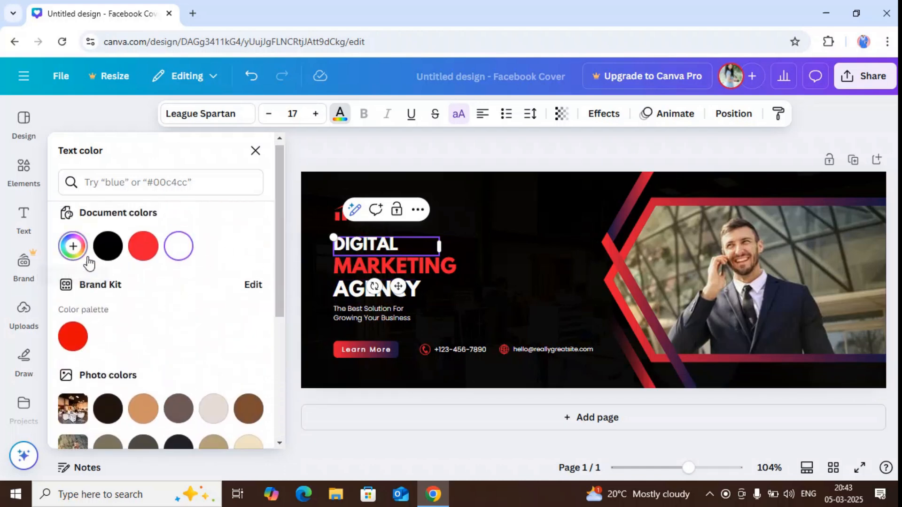
click(73, 245)
drag(70, 289, 243, 285)
drag(277, 259, 270, 403)
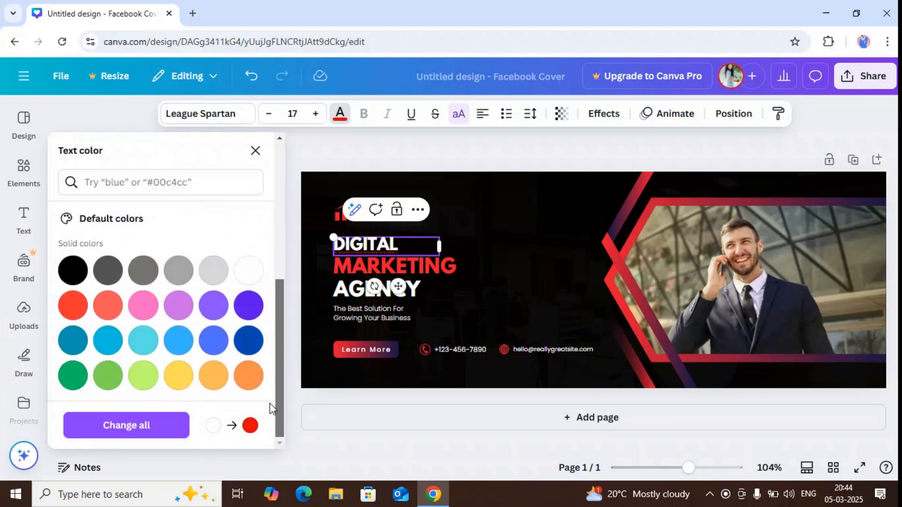
click(179, 386)
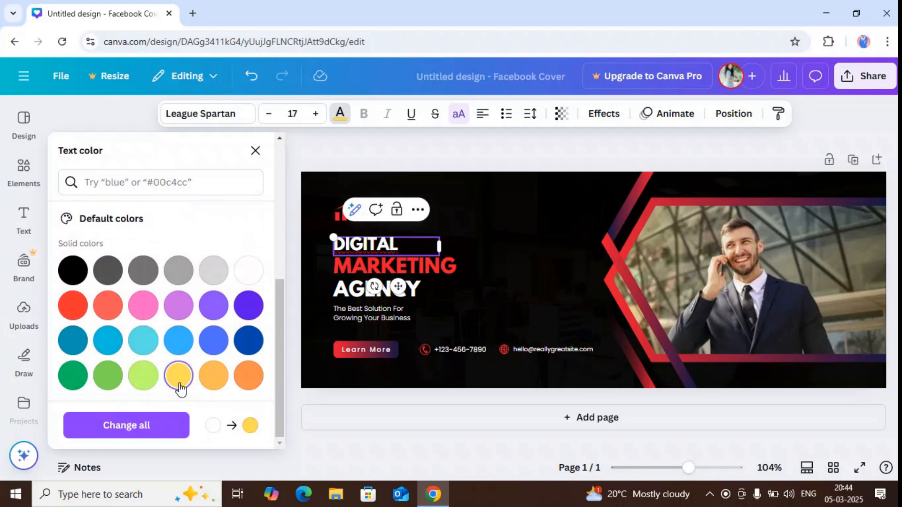
click(72, 306)
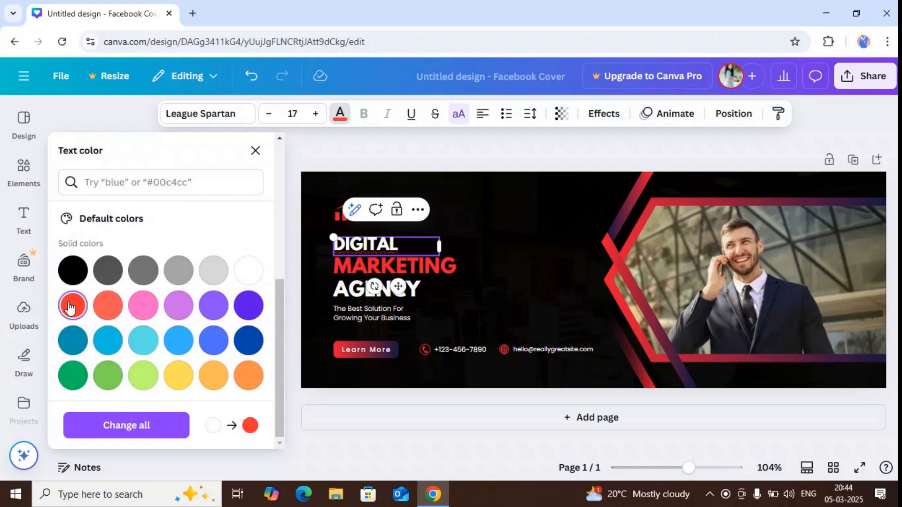
drag(278, 303, 277, 168)
click(343, 149)
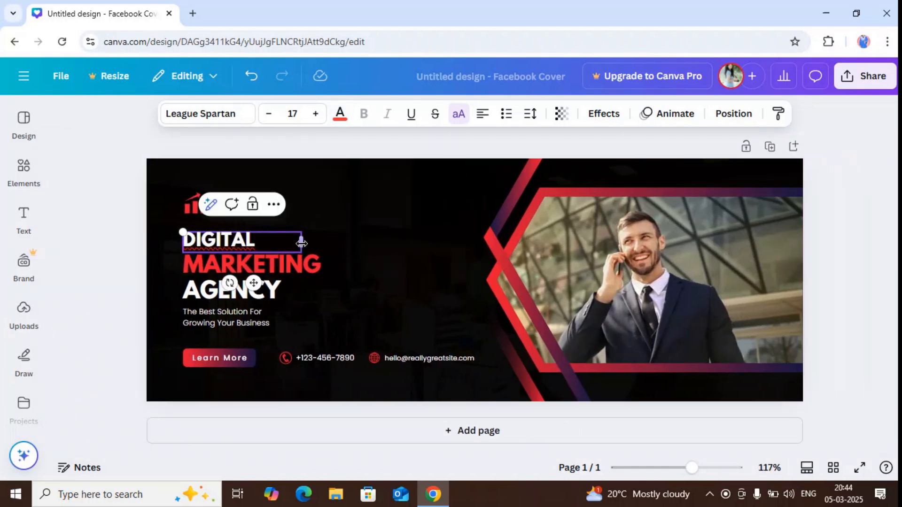
- Select the whole "DIGITAL" text box and set its text color to custom green #2CED1B, trying document red and black first
click(374, 239)
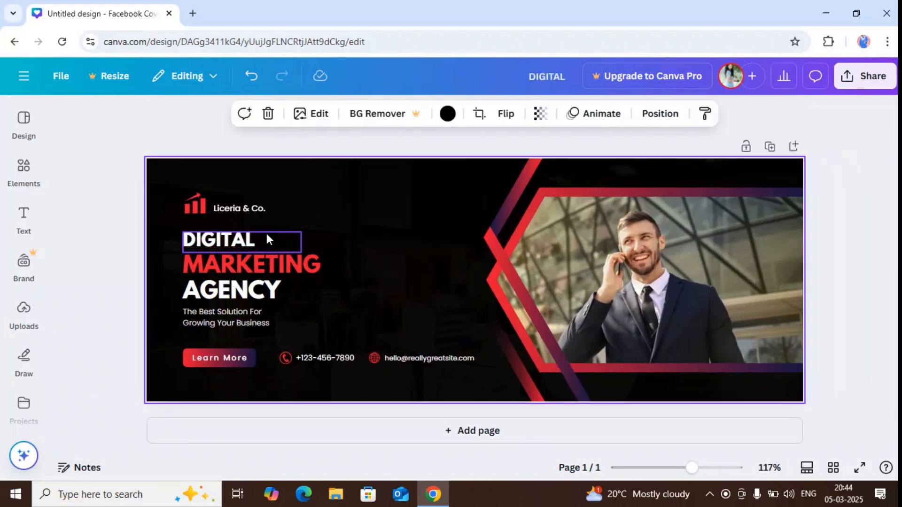
click(267, 238)
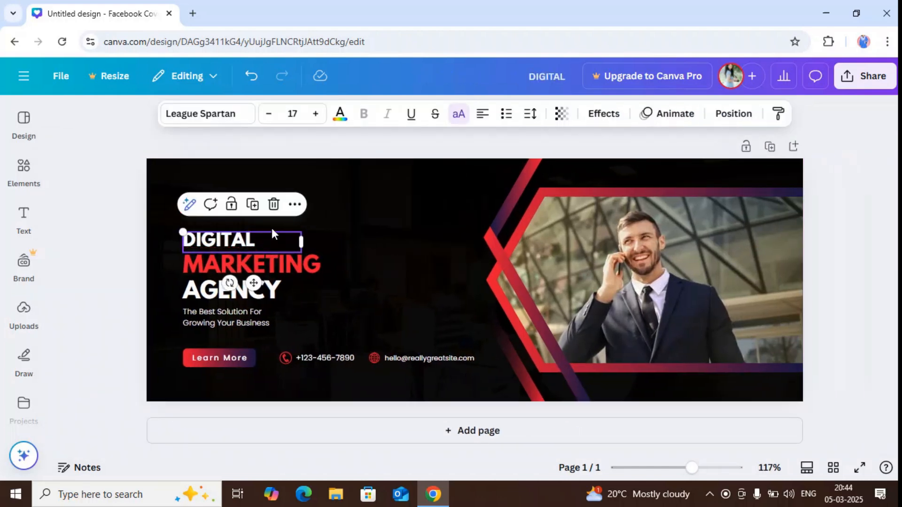
click(340, 115)
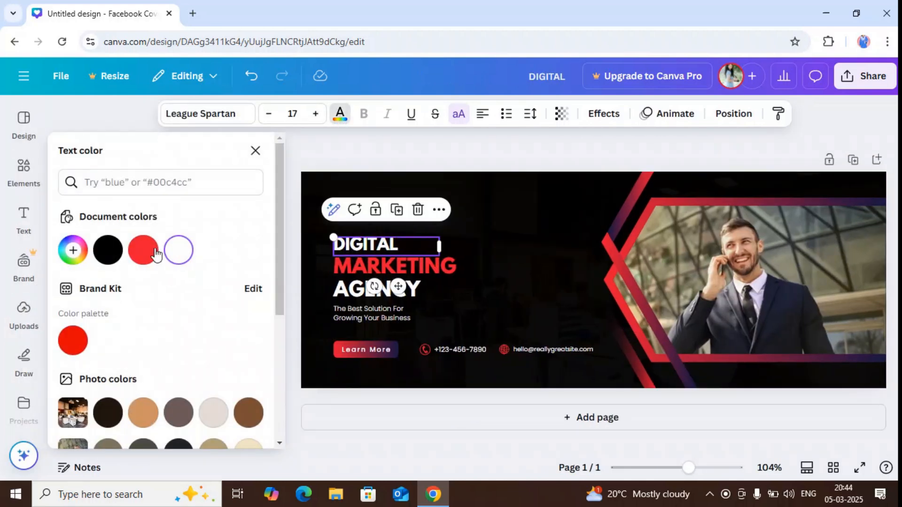
click(134, 249)
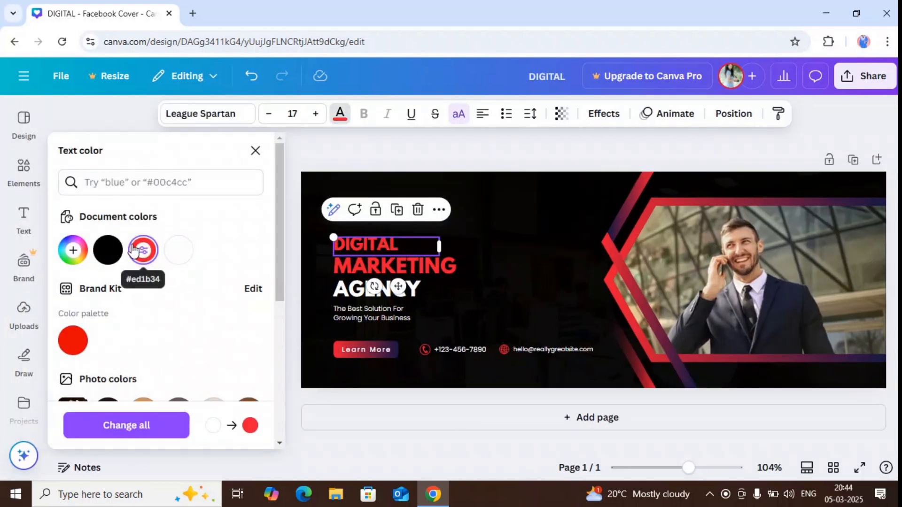
click(108, 249)
click(141, 250)
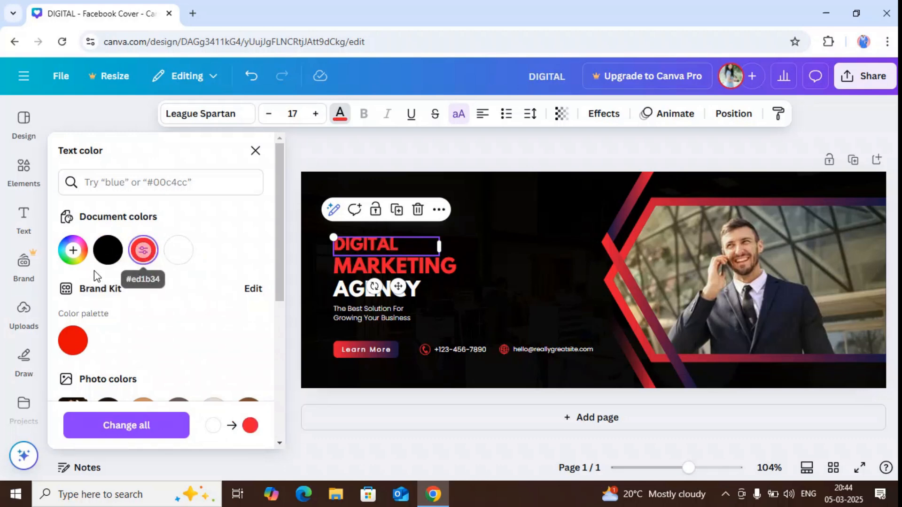
click(79, 257)
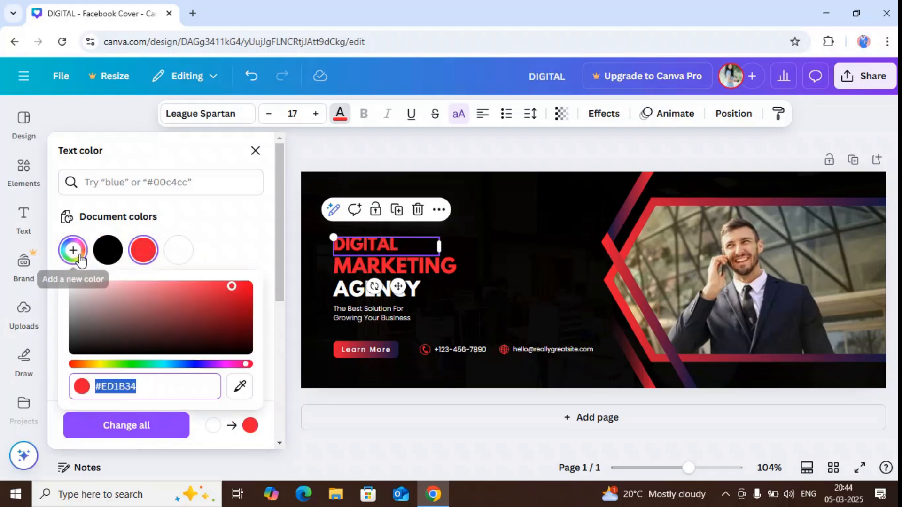
click(130, 365)
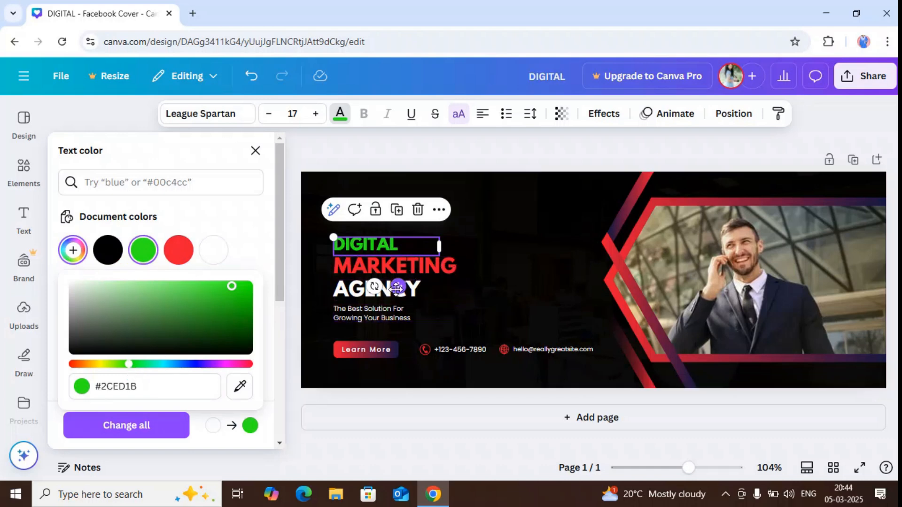
- Increase the "DIGITAL" heading's font size to 21 and move it up slightly so it clears "MARKETING"
click(489, 269)
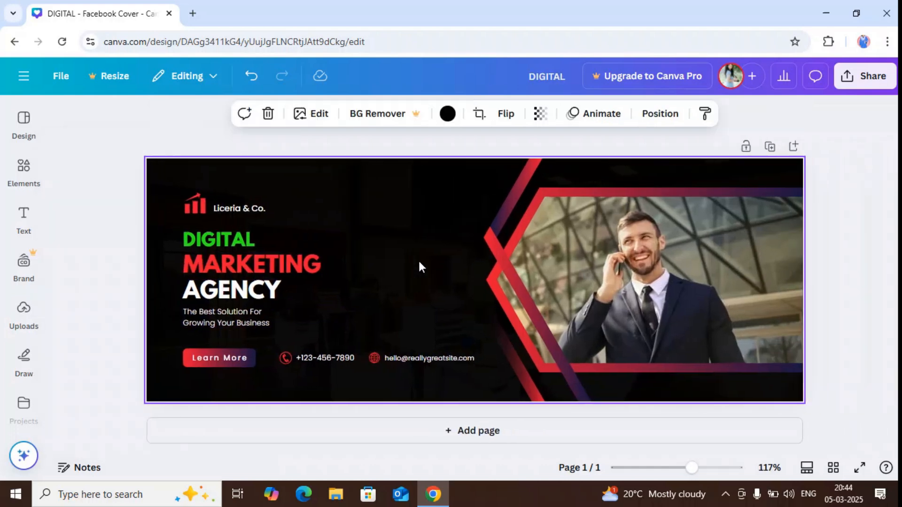
click(264, 240)
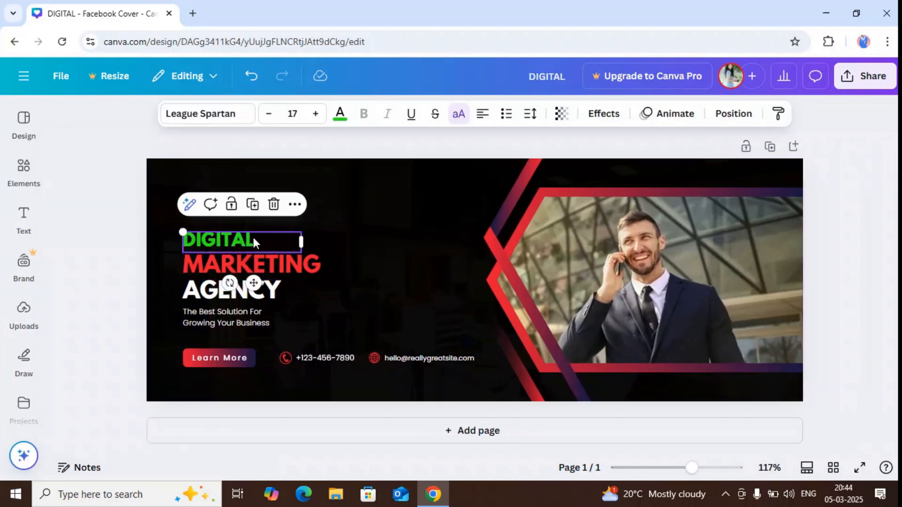
click(315, 114)
click(315, 115)
click(316, 114)
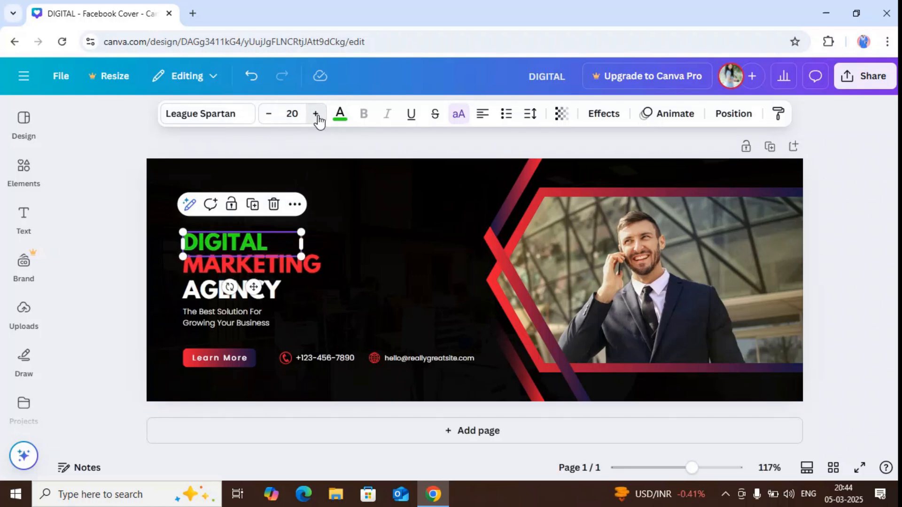
click(316, 114)
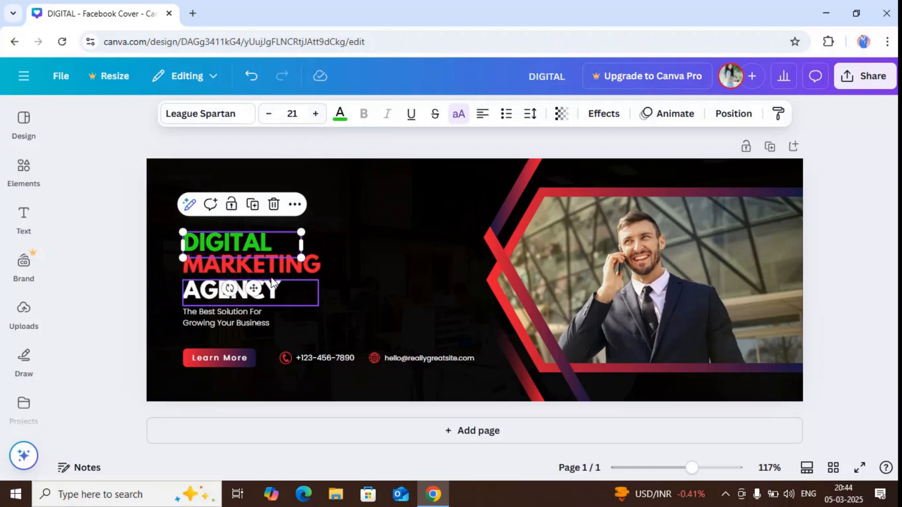
drag(278, 240, 279, 232)
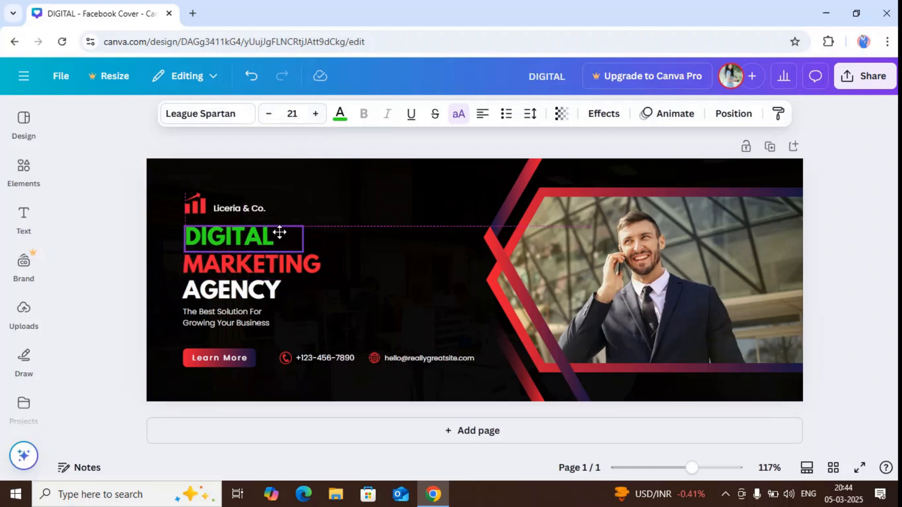
click(334, 240)
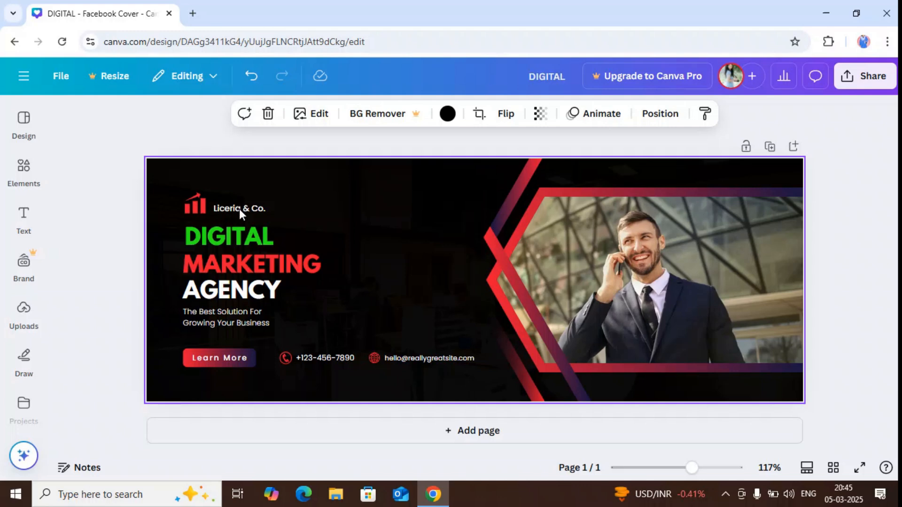
- Delete the "Liceria & Co." text, then slightly enlarge the chart icon beside it and shift it up above "DIGITAL"
click(254, 210)
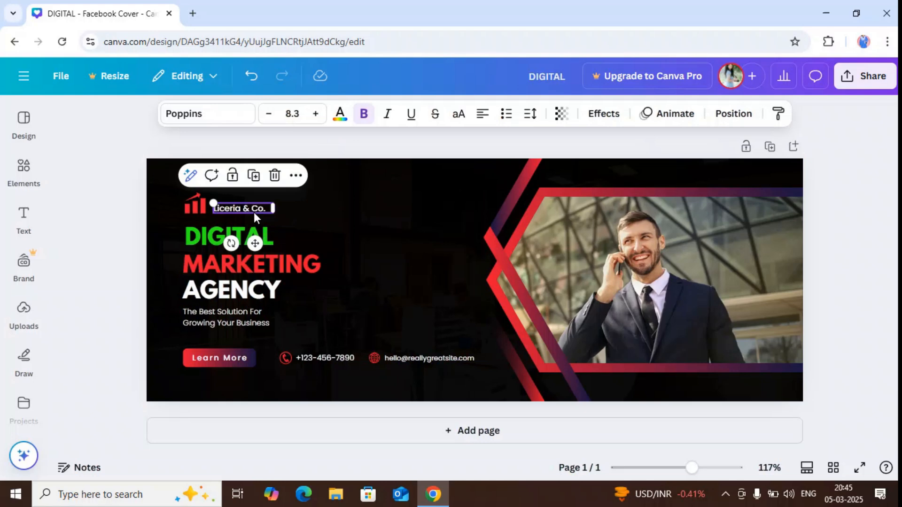
click(273, 180)
click(196, 207)
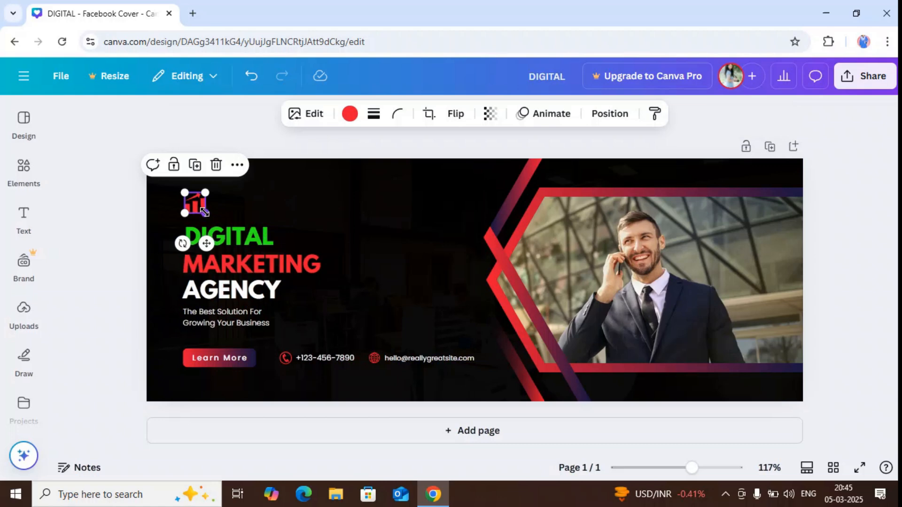
drag(206, 212, 214, 218)
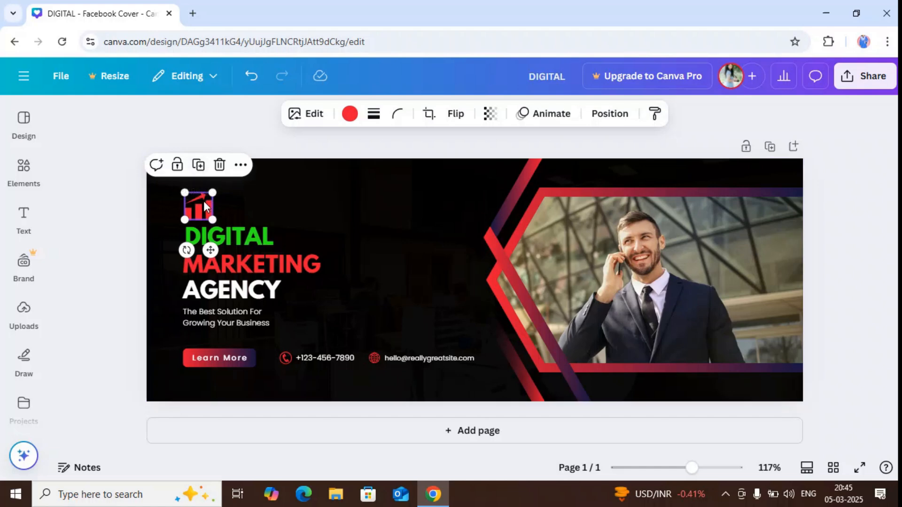
drag(201, 204, 205, 202)
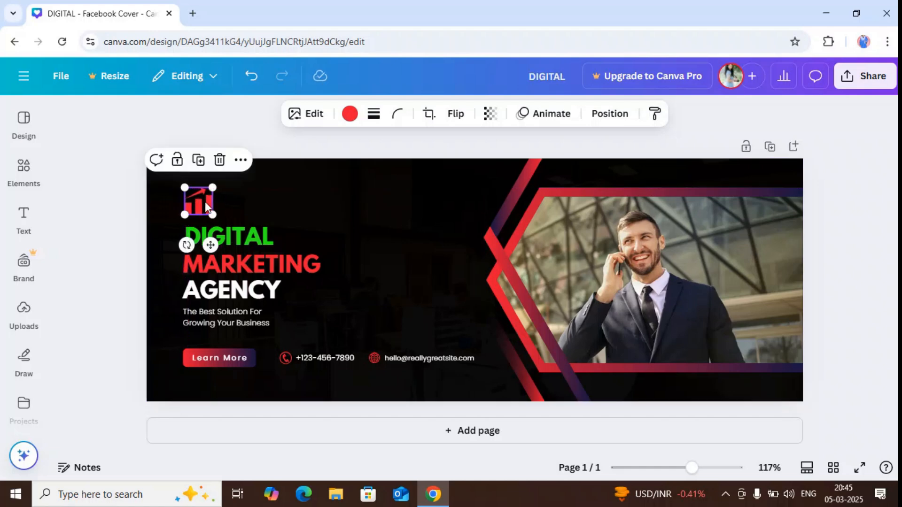
- Recolor the chart icon above the heading with the document green #2CED1B
click(349, 116)
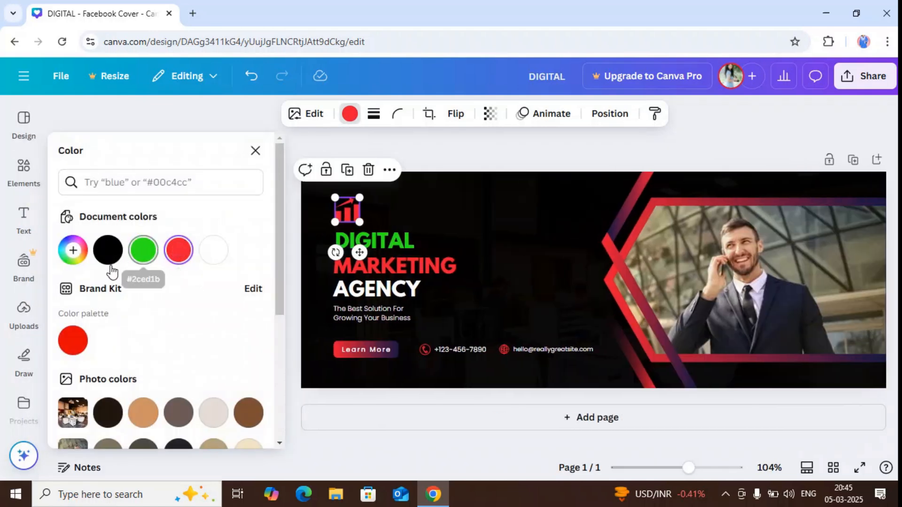
click(141, 251)
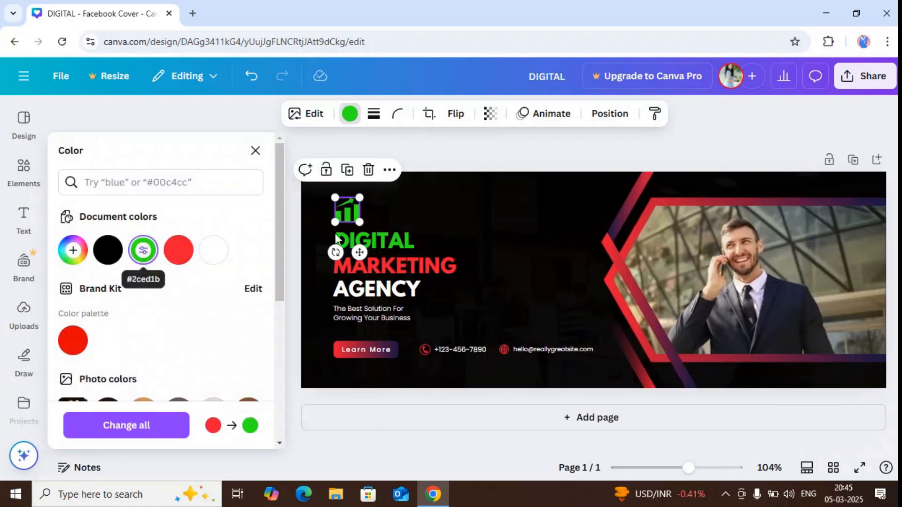
click(456, 199)
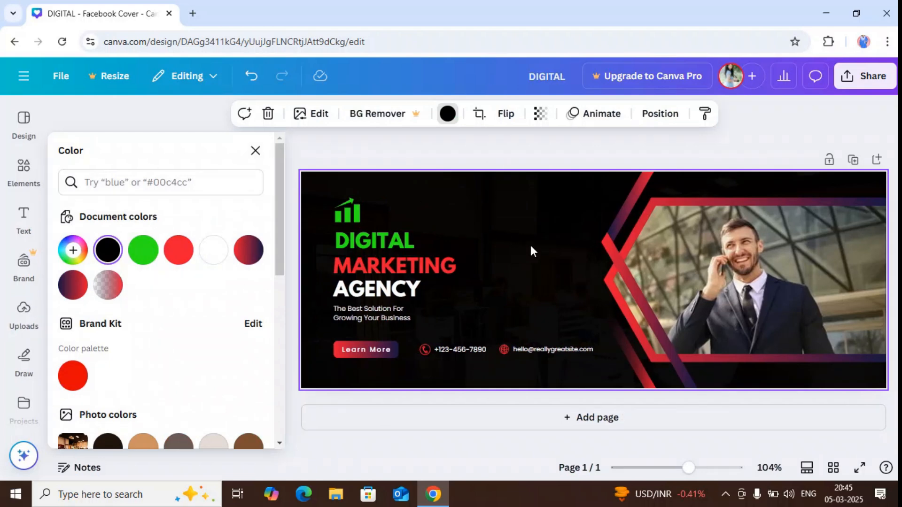
click(447, 113)
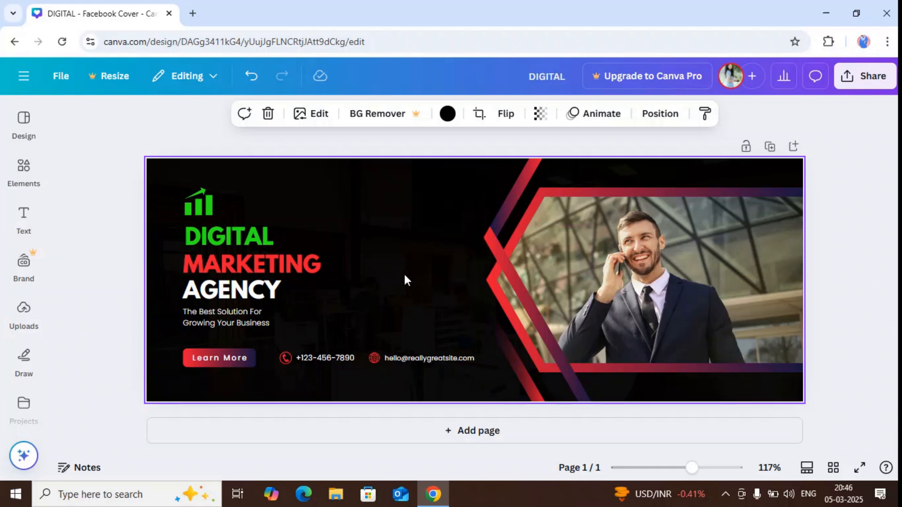
- Search the elements library for "facebook logo icon"
click(25, 172)
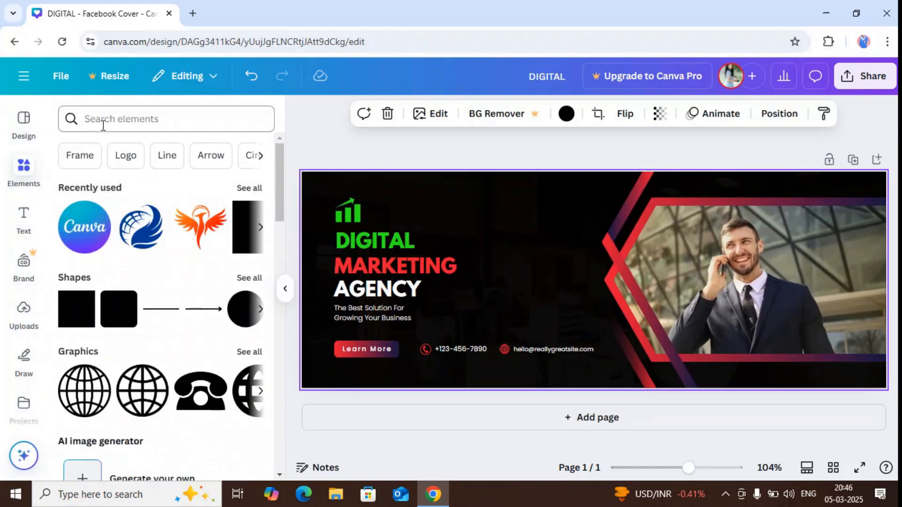
click(104, 123)
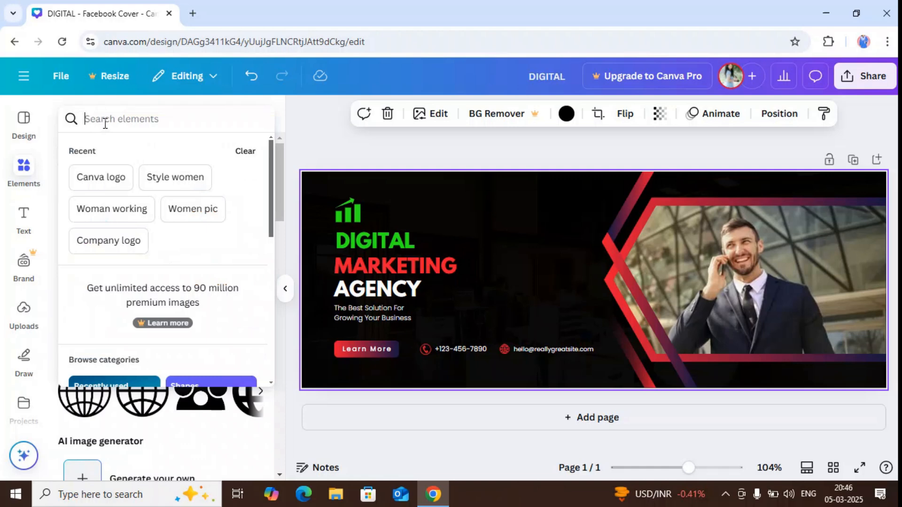
text(F)
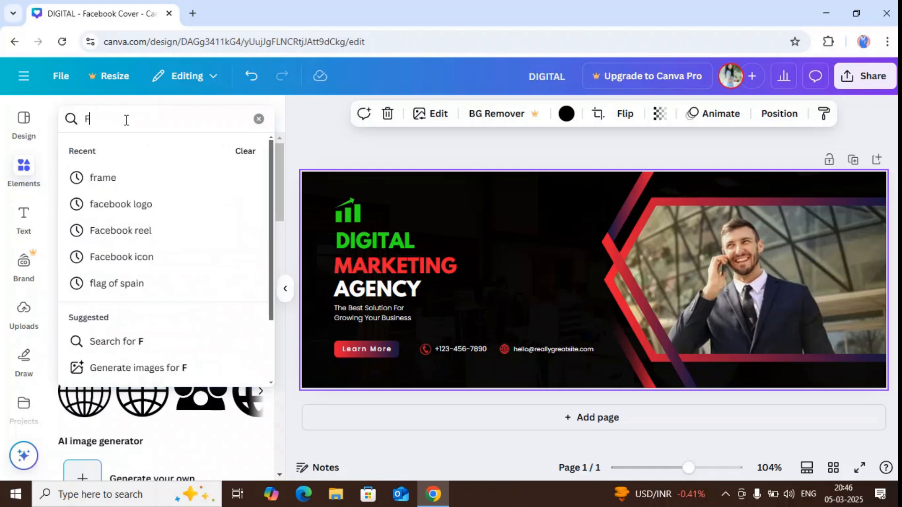
text(ACEBOO)
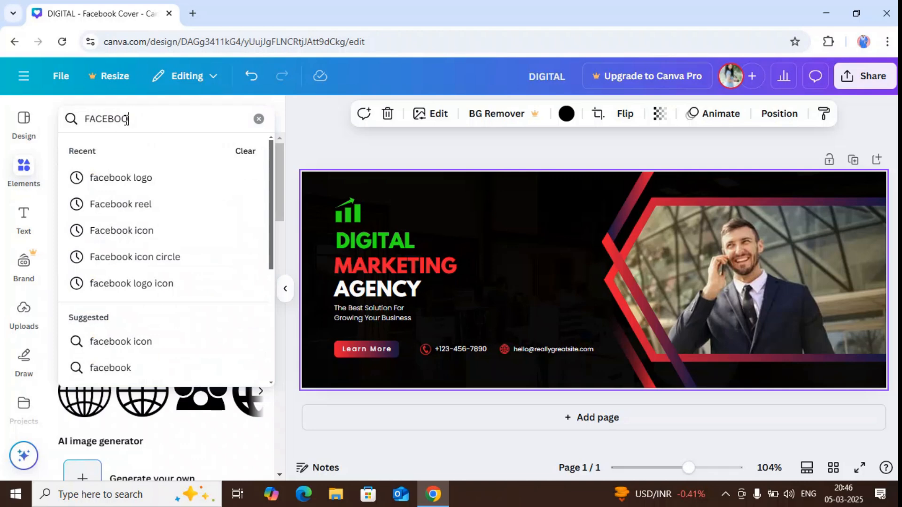
text(LOGO)
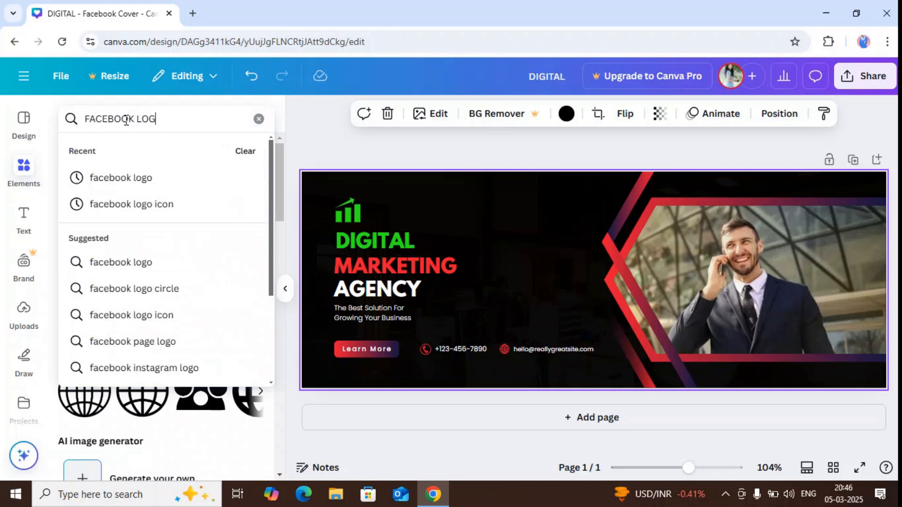
click(128, 204)
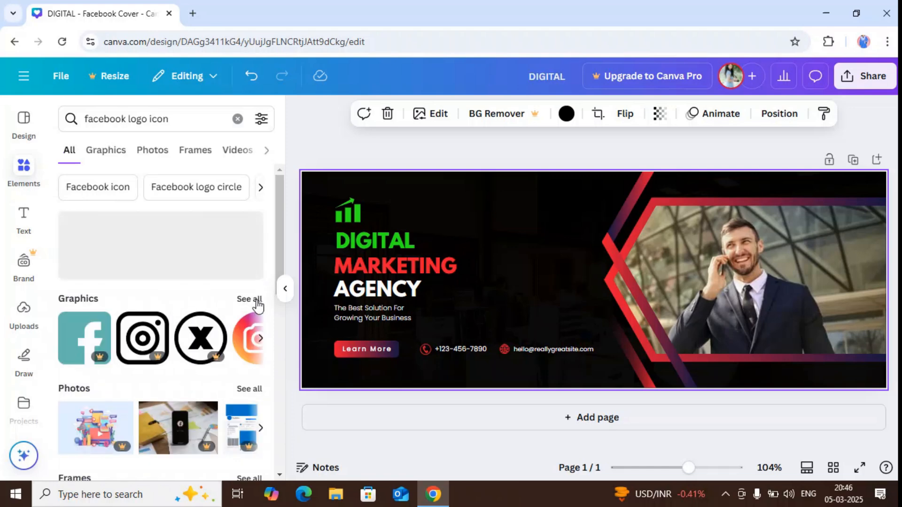
- Browse all graphics results and add the free blue Facebook "f" graphic to the cover
drag(278, 258, 298, 266)
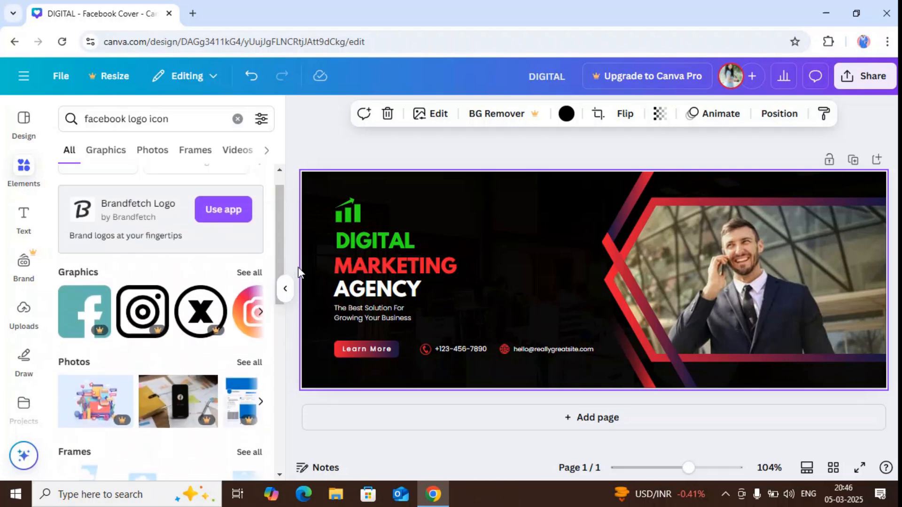
click(250, 276)
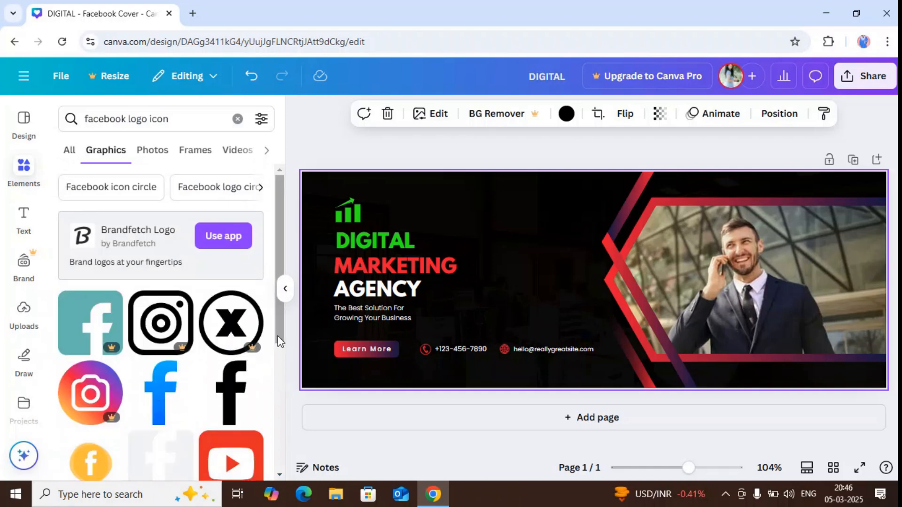
drag(278, 336, 264, 472)
scroll(282, 369, down, 5)
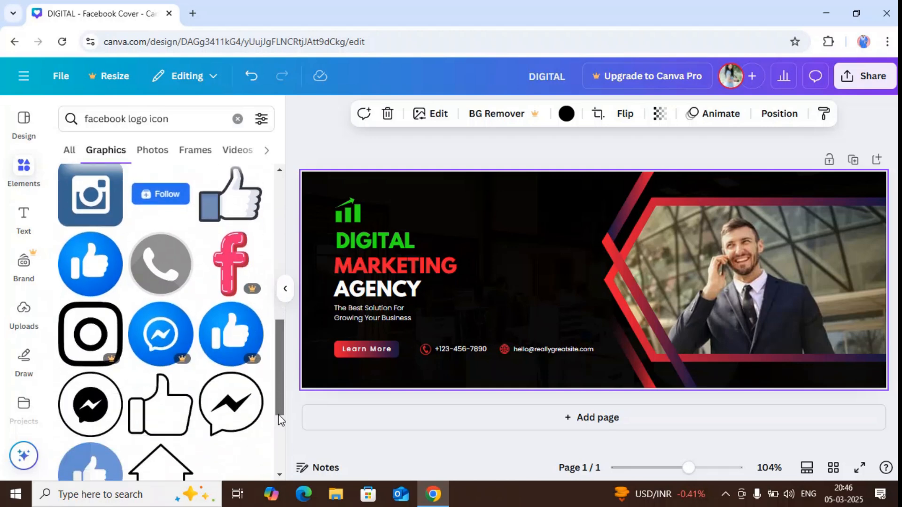
drag(281, 343, 267, 454)
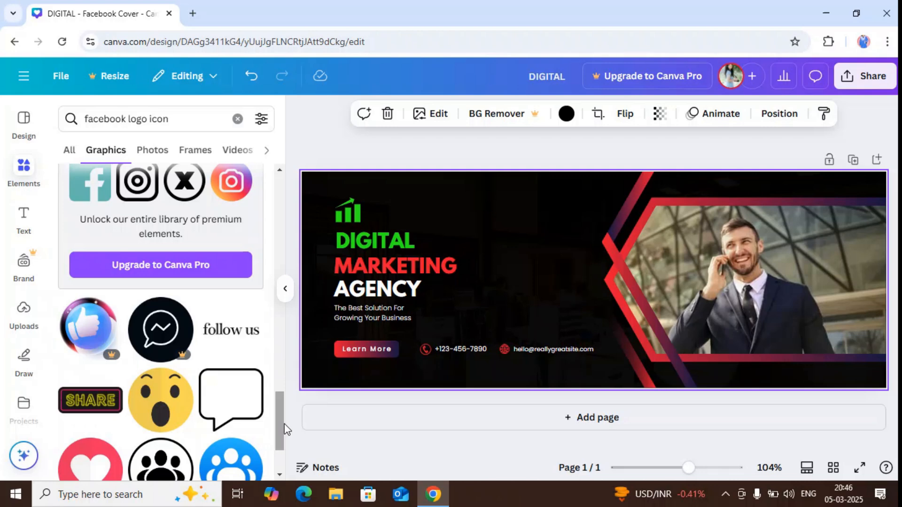
drag(282, 422, 288, 275)
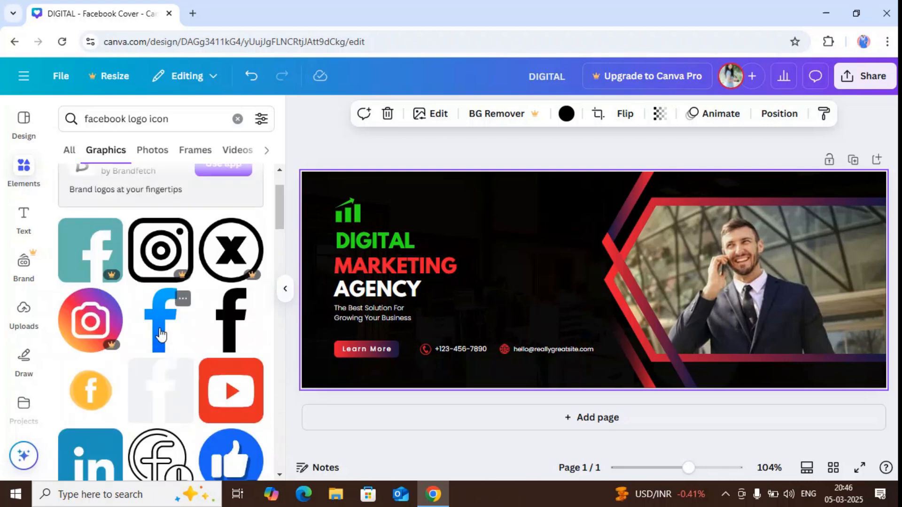
click(160, 335)
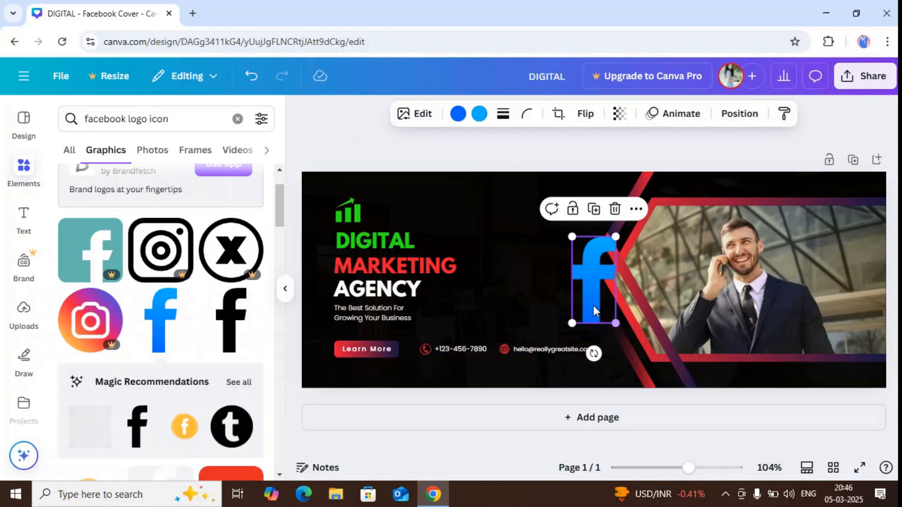
- Shrink the Facebook "f" icon, place it near the cover's upper middle beyond the chart icon, and tilt it clockwise
drag(614, 321, 514, 258)
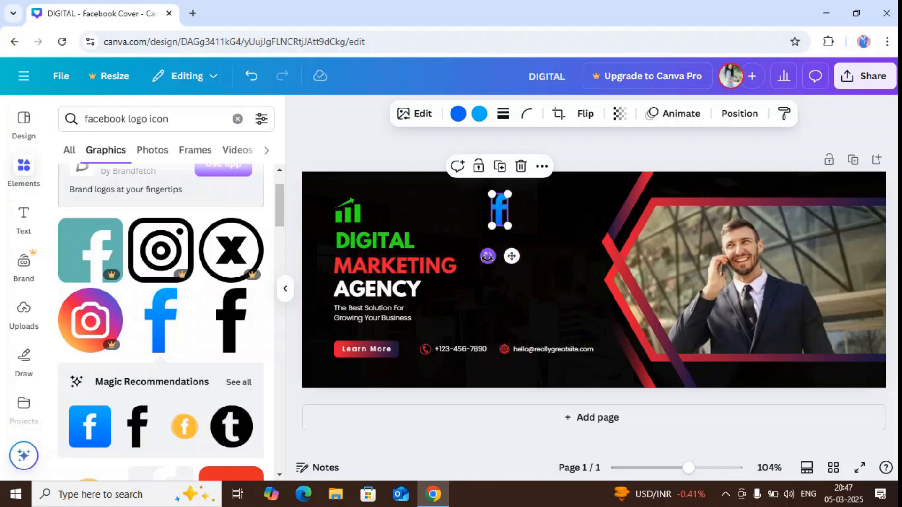
drag(487, 256, 473, 246)
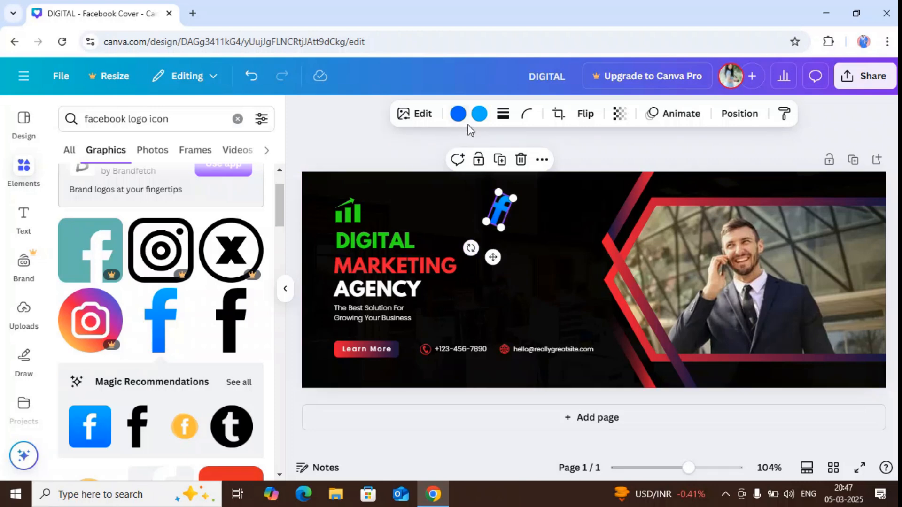
- Change the darker blue of the Facebook icon to custom color #0500FF
click(458, 114)
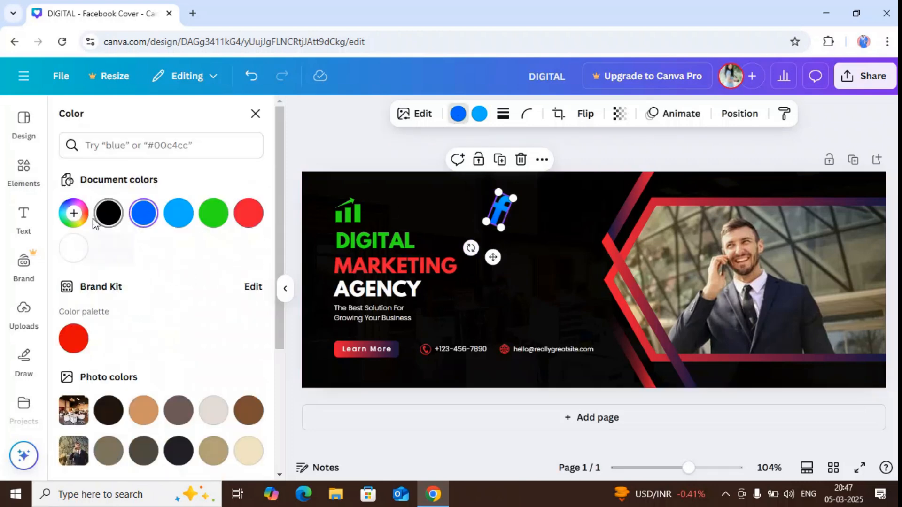
click(73, 213)
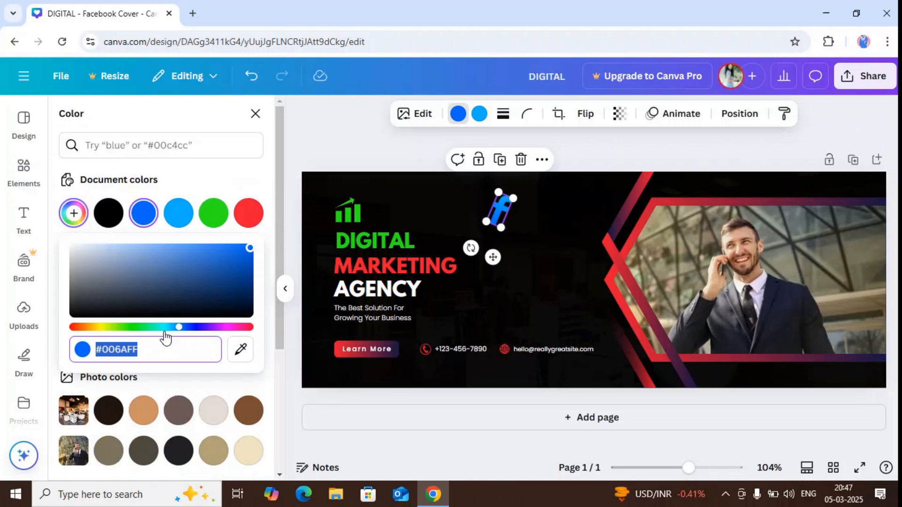
drag(179, 328, 195, 332)
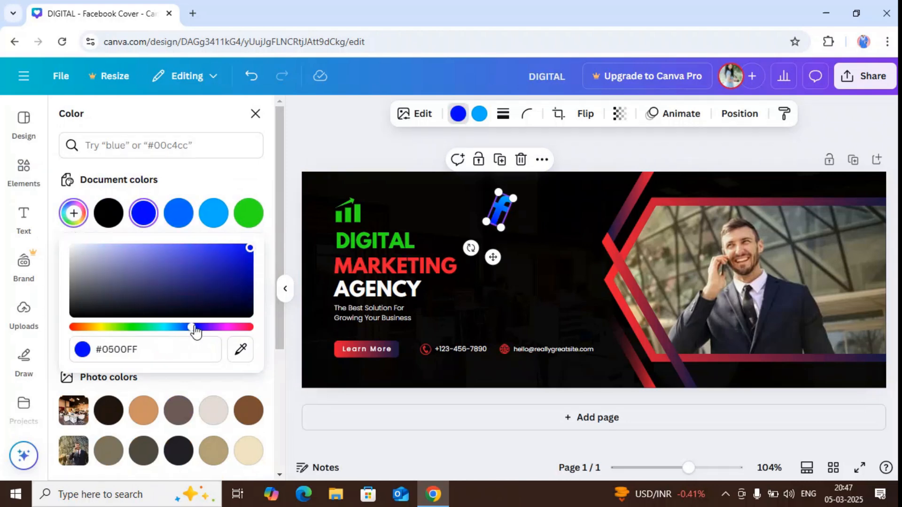
click(339, 148)
click(255, 113)
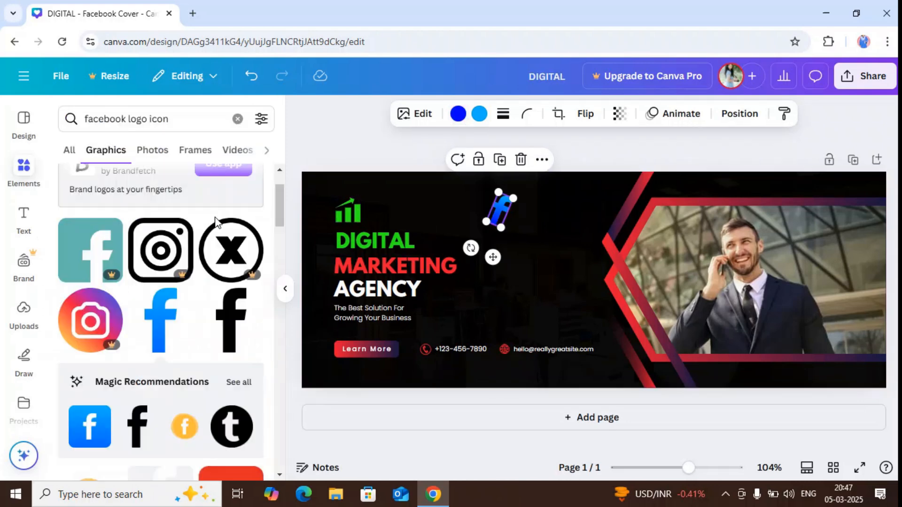
- Replace the elements search with "Youtube icon"
click(238, 119)
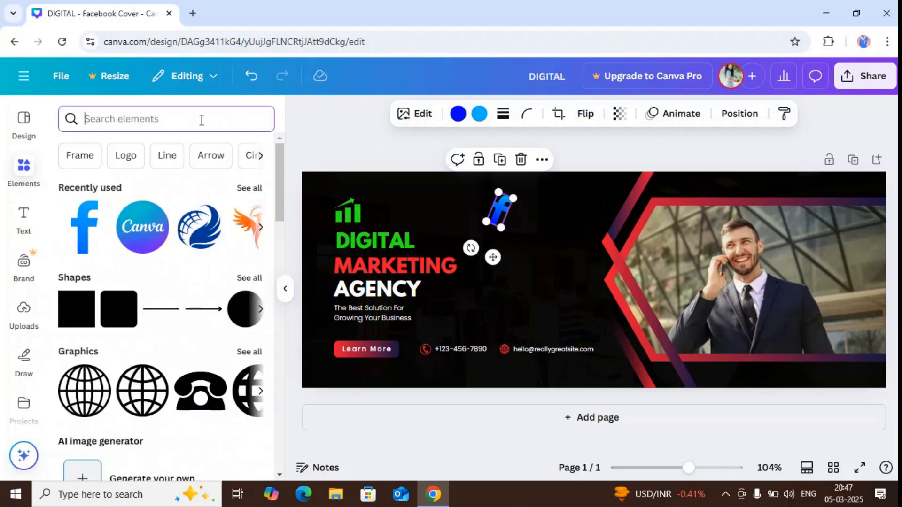
text(YOUTUBE)
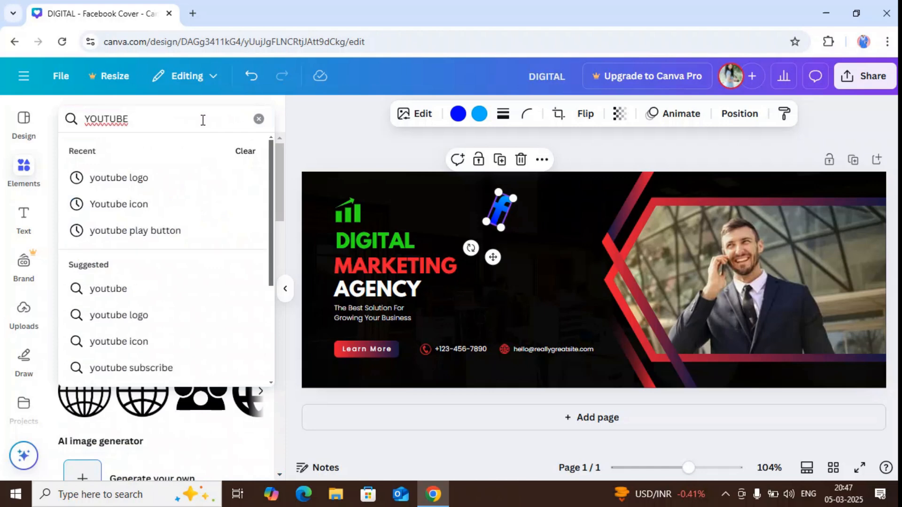
click(147, 203)
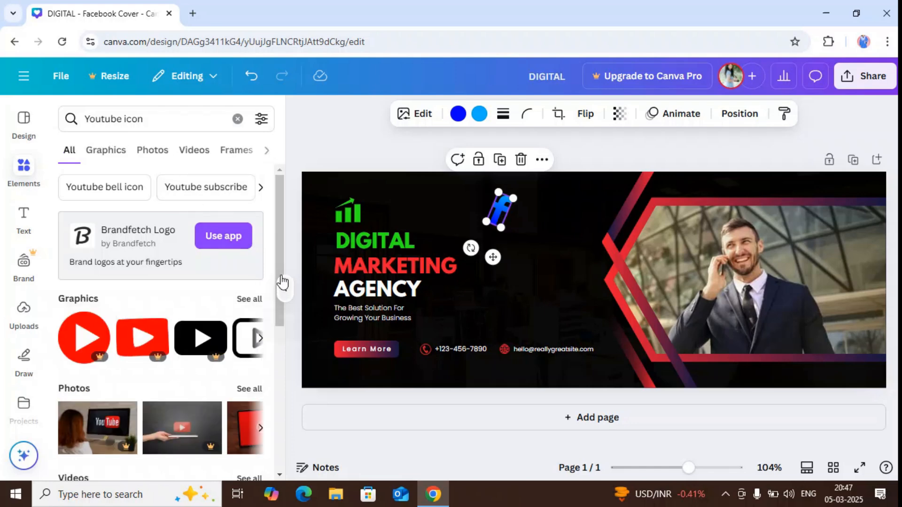
- Browse all graphics results for the YouTube search and add the free beige rounded play-button graphic to the cover
drag(278, 260, 273, 307)
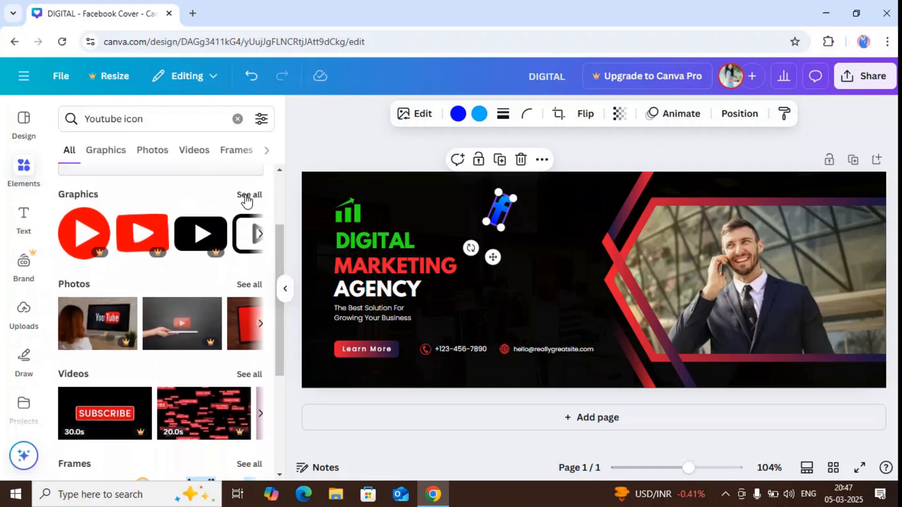
click(246, 197)
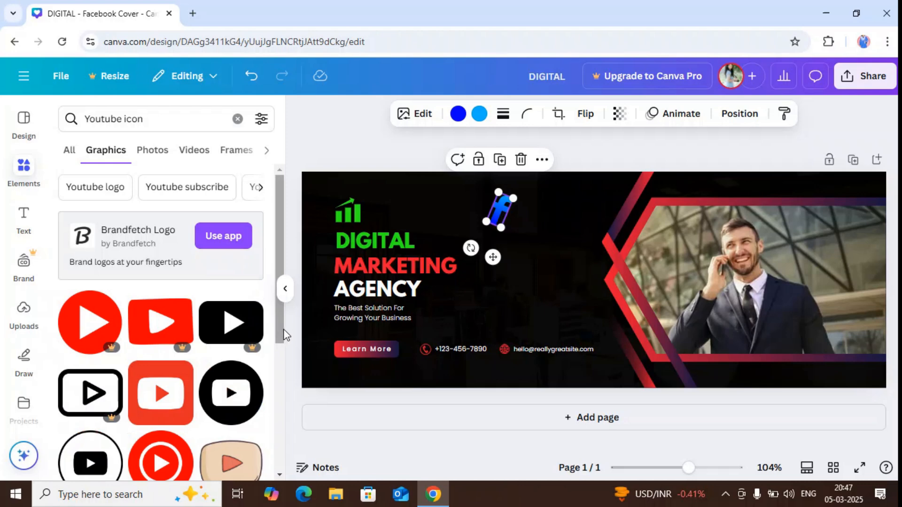
scroll(283, 334, down, 3)
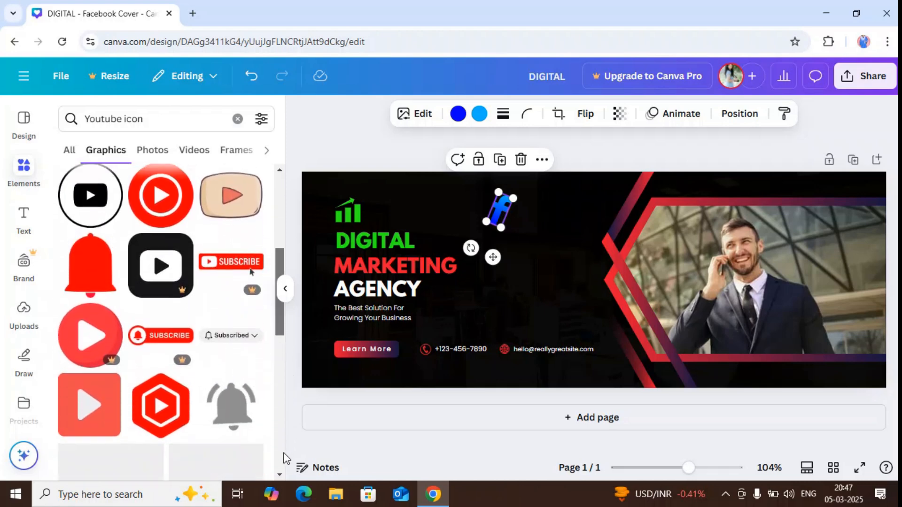
drag(277, 348, 278, 435)
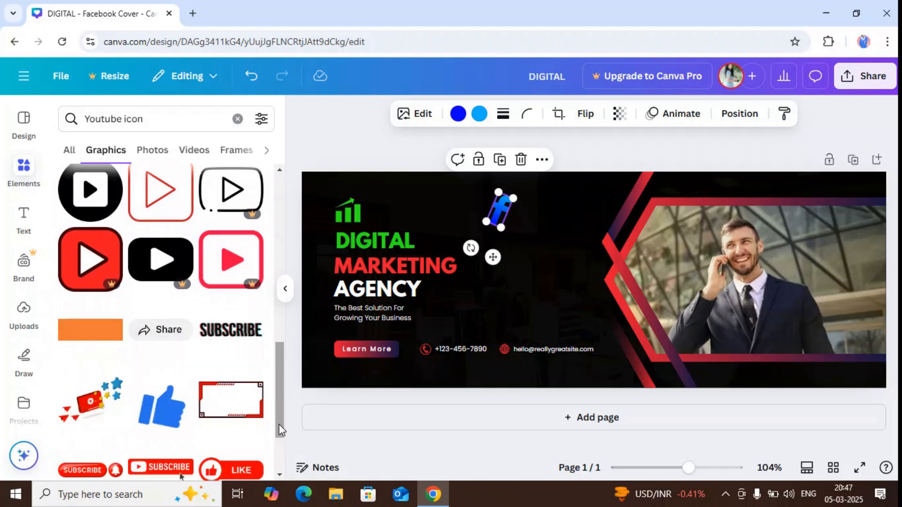
scroll(280, 440, down, 2)
scroll(279, 437, up, 6)
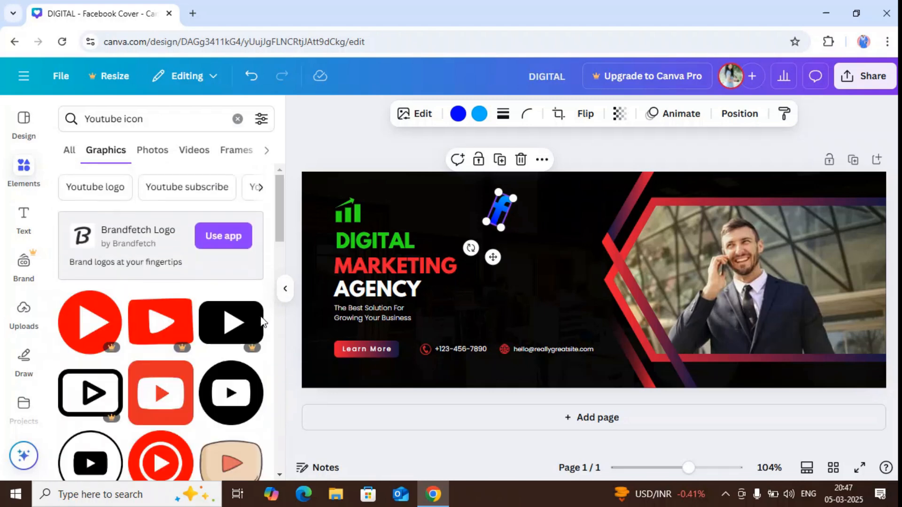
drag(284, 232, 287, 314)
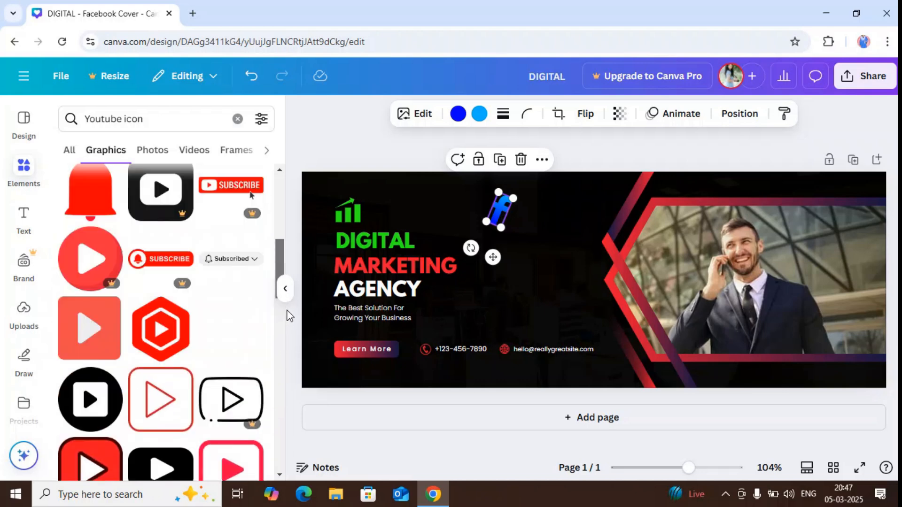
scroll(283, 288, up, 4)
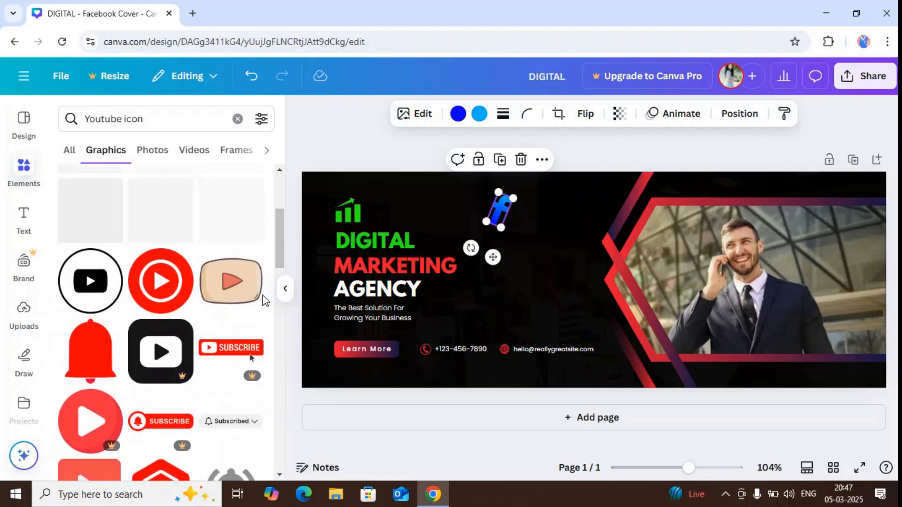
click(233, 295)
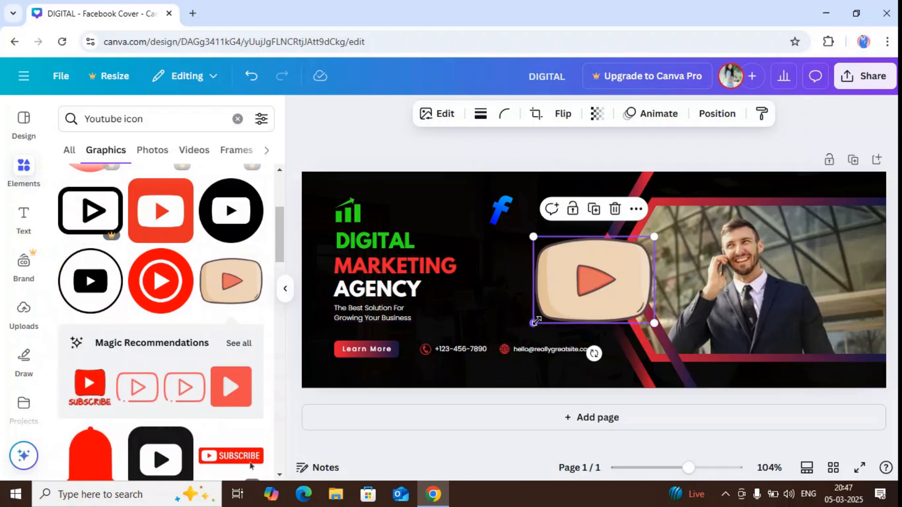
- Shrink the beige play-button icon, tilt it clockwise, and arrange it just below and beyond the Facebook "f", shifting the "f" slightly toward the title
drag(534, 320, 613, 266)
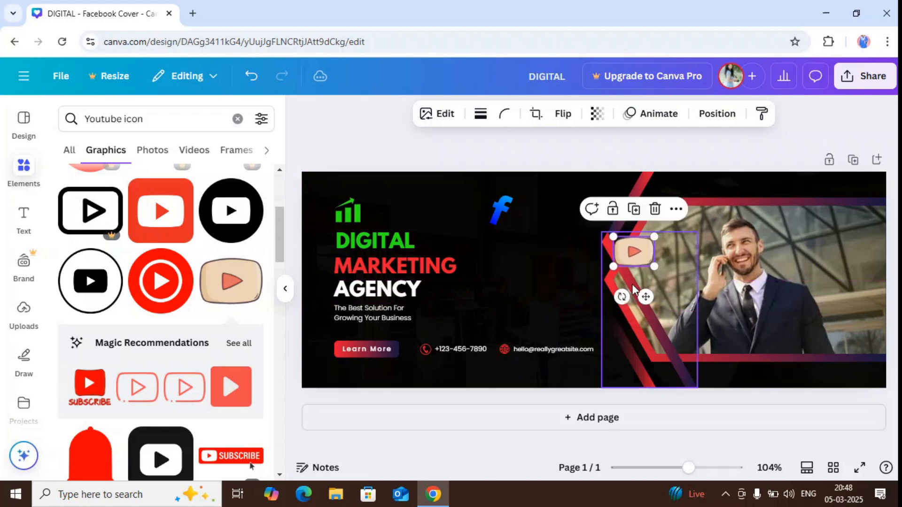
drag(646, 299, 554, 256)
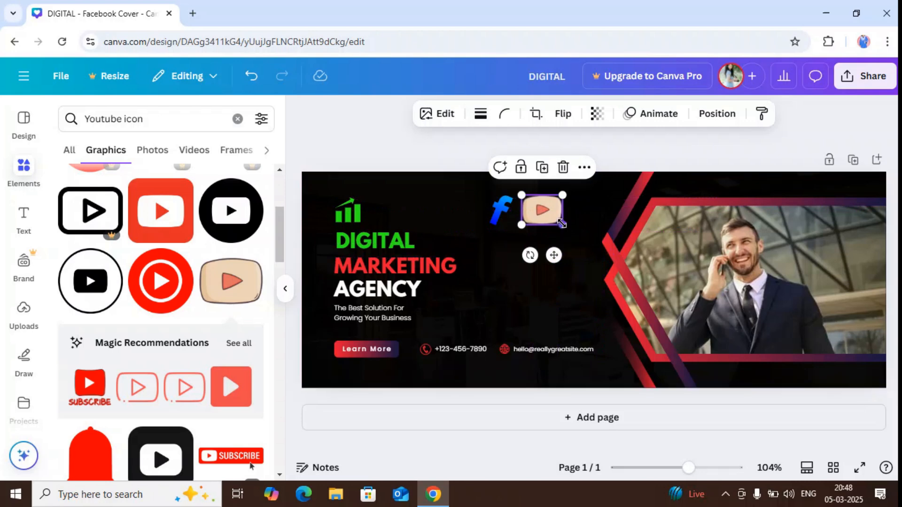
drag(563, 225, 557, 221)
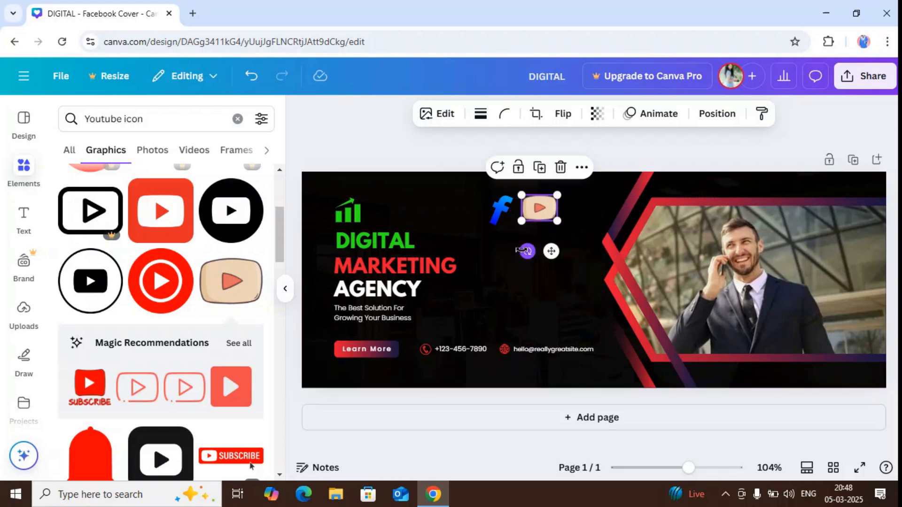
drag(526, 252, 512, 257)
drag(501, 214, 530, 237)
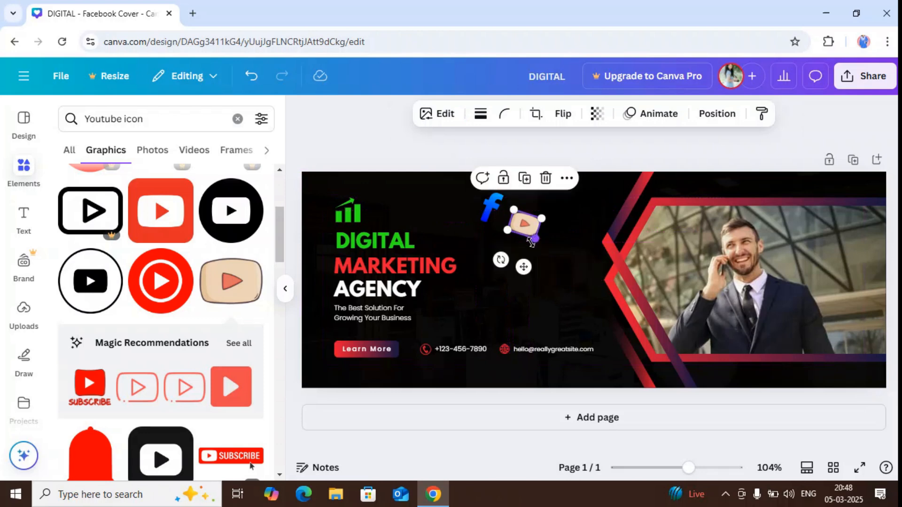
click(559, 238)
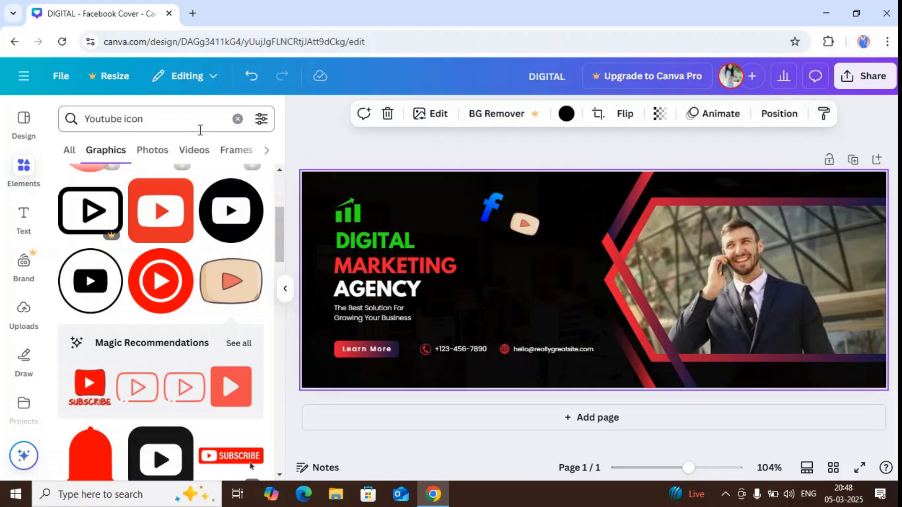
- Replace the elements search with "instagram icon"
click(153, 120)
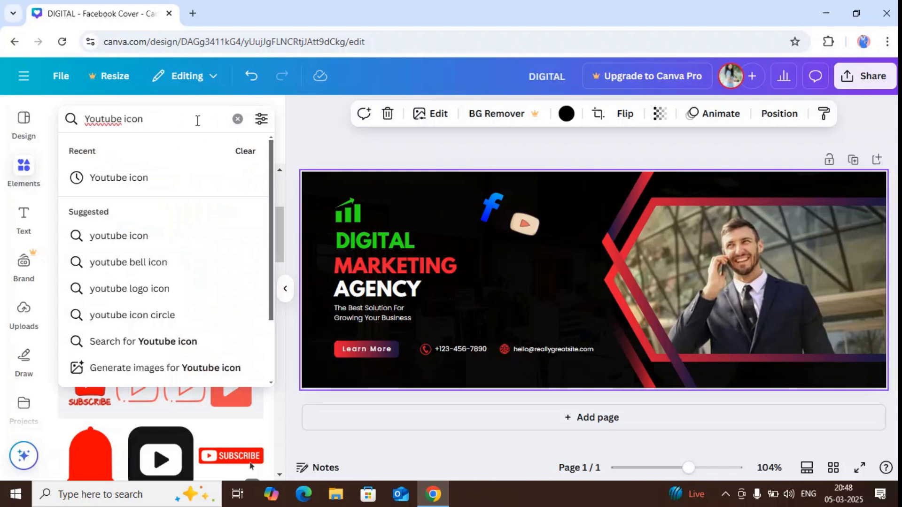
key(BackSpace)
key(BackSpace)
key(BackSpace)
key(BackSpace)
key(BackSpace)
key(BackSpace)
key(BackSpace)
key(BackSpace)
key(BackSpace)
key(BackSpace)
key(BackSpace)
text(IN)
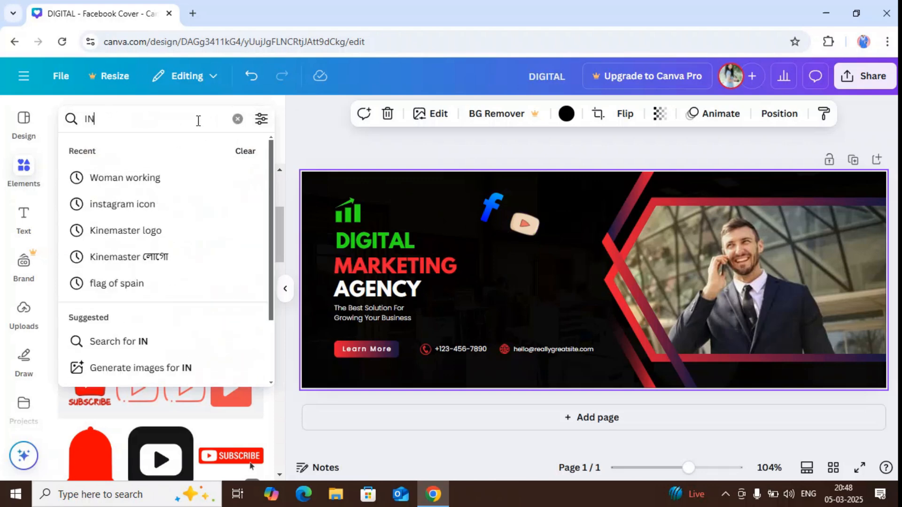
text(STAGRAM)
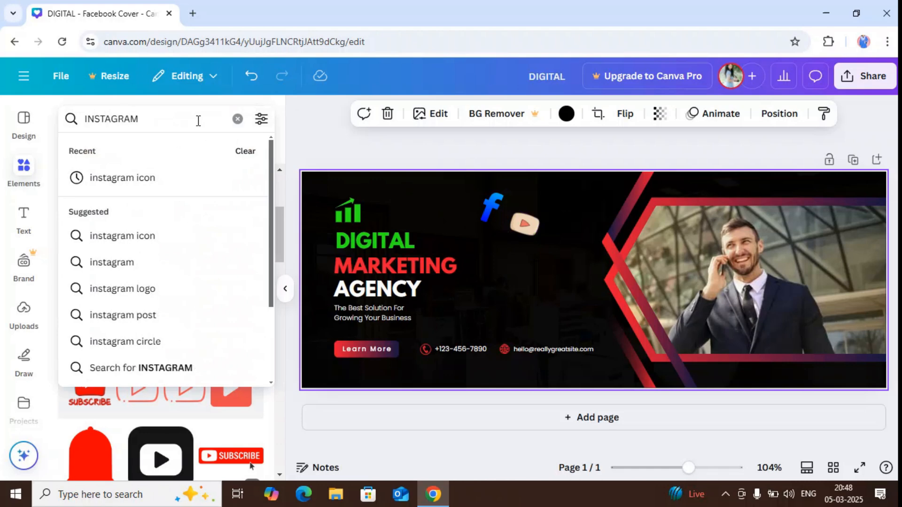
click(171, 184)
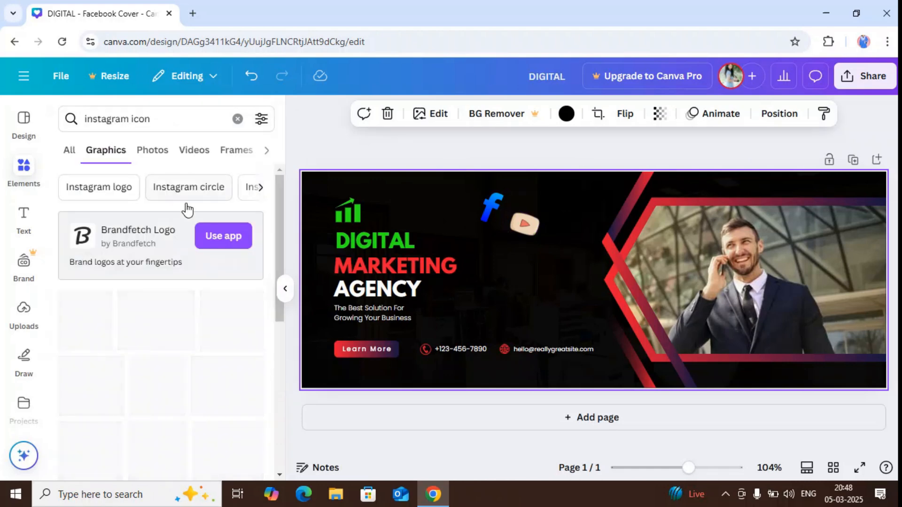
- Browse the Instagram graphics results and add the free black Reels-style clapper icon with a white play triangle to the cover
drag(278, 259, 280, 407)
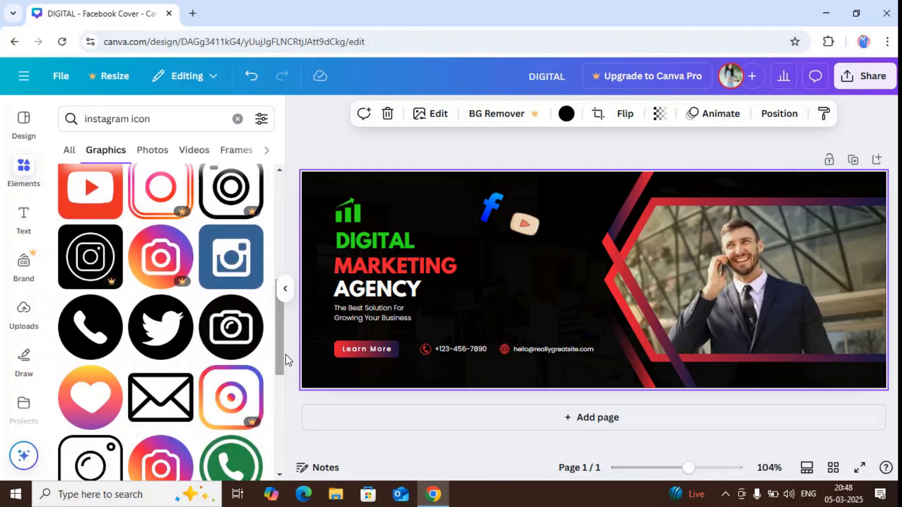
drag(280, 359, 284, 379)
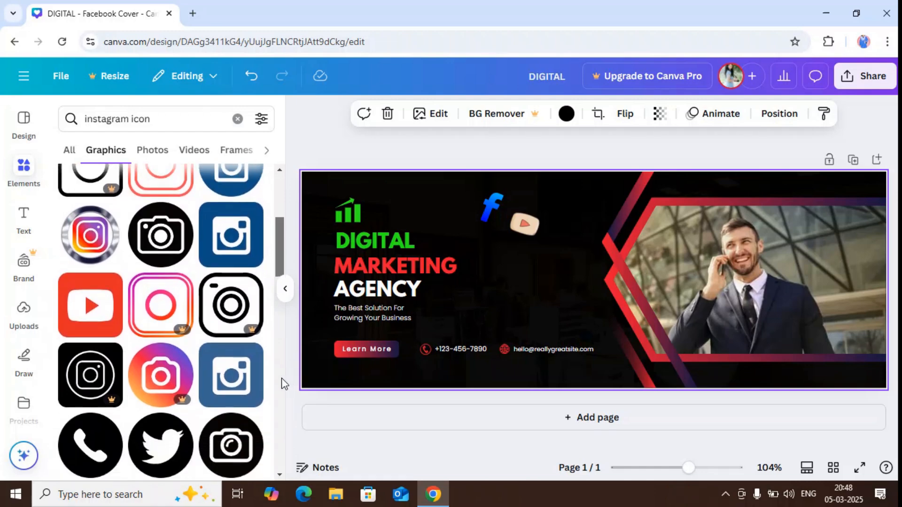
drag(275, 238, 258, 480)
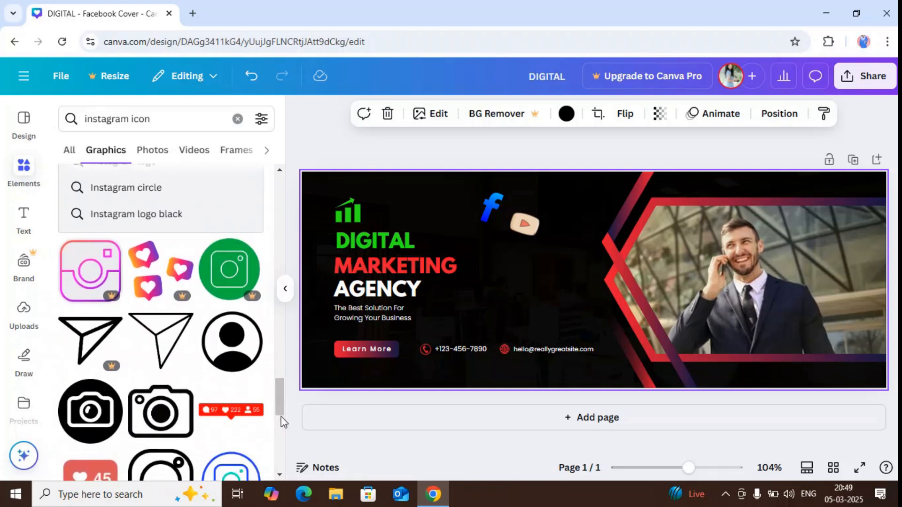
drag(280, 412, 299, 481)
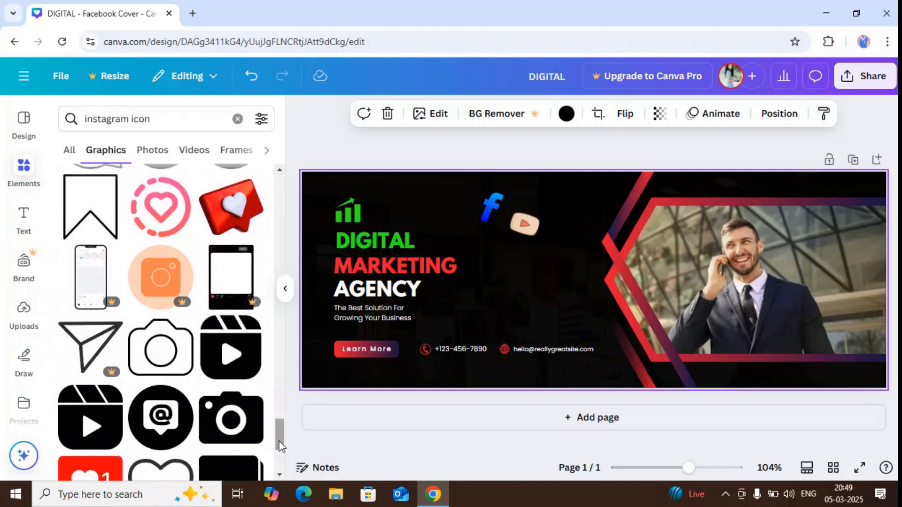
click(225, 361)
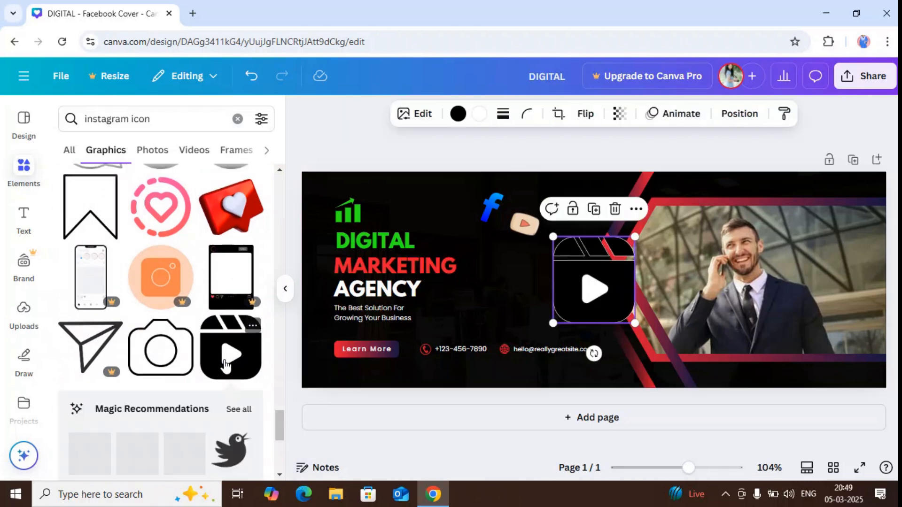
- Change the Reels icon's black to custom pink #ED1B79
click(458, 113)
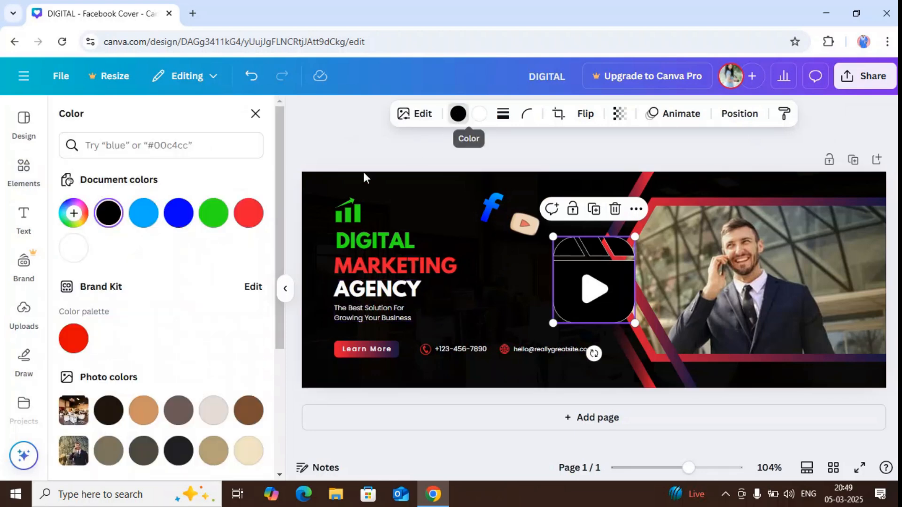
click(248, 214)
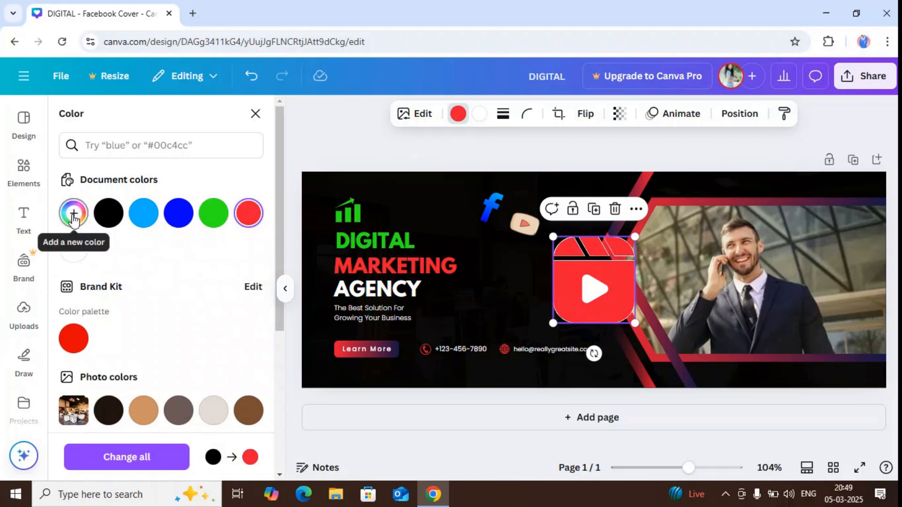
click(75, 212)
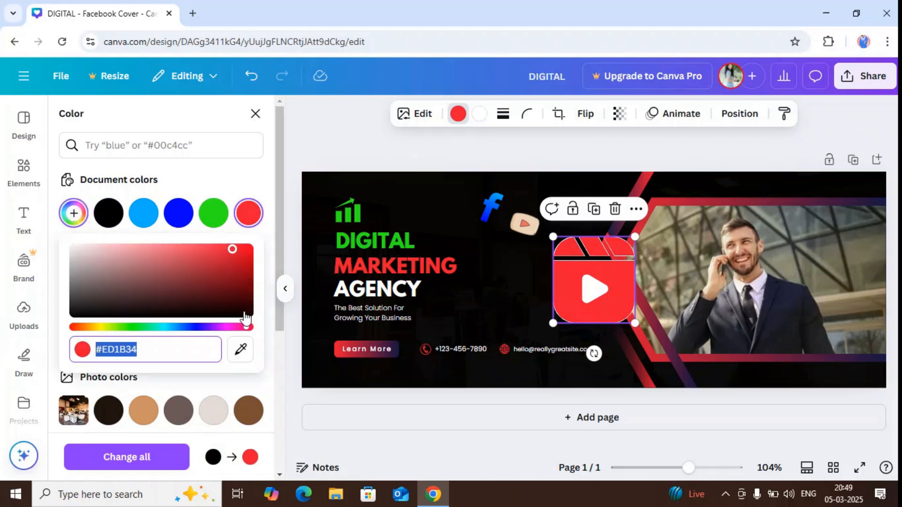
click(247, 327)
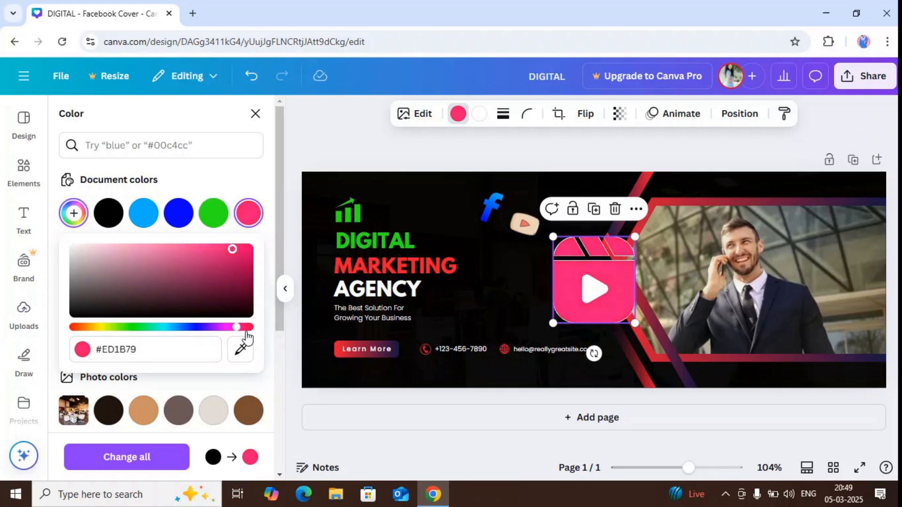
- Shrink the pink Reels icon, move it to the cover's upper edge beyond the Facebook "f", and tilt it clockwise
drag(638, 324, 595, 259)
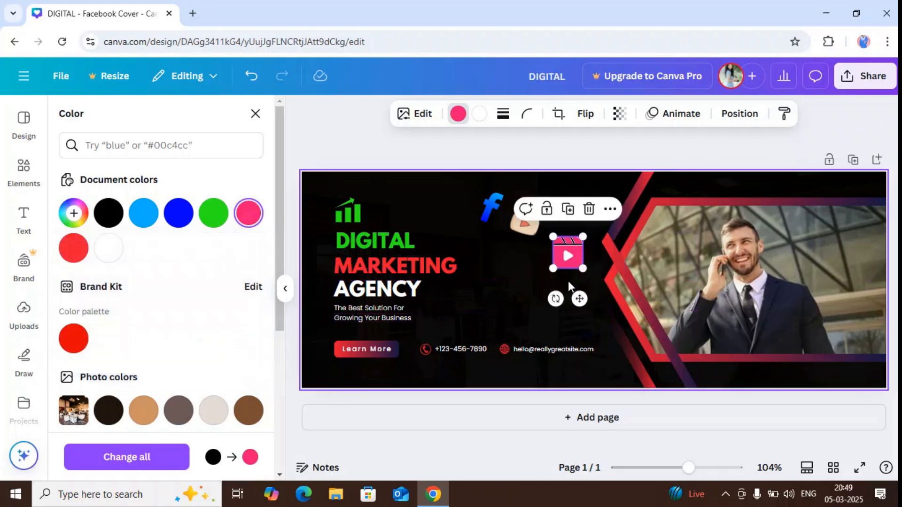
drag(579, 299, 519, 233)
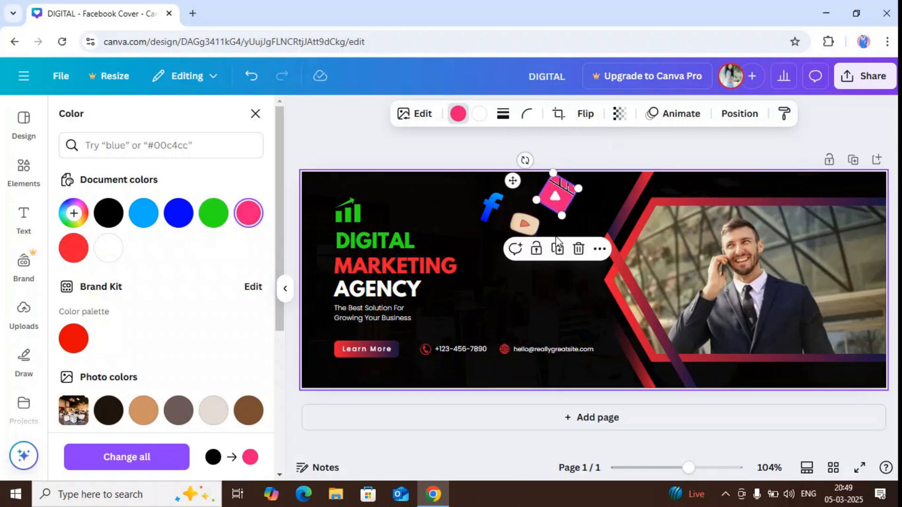
drag(560, 210, 558, 201)
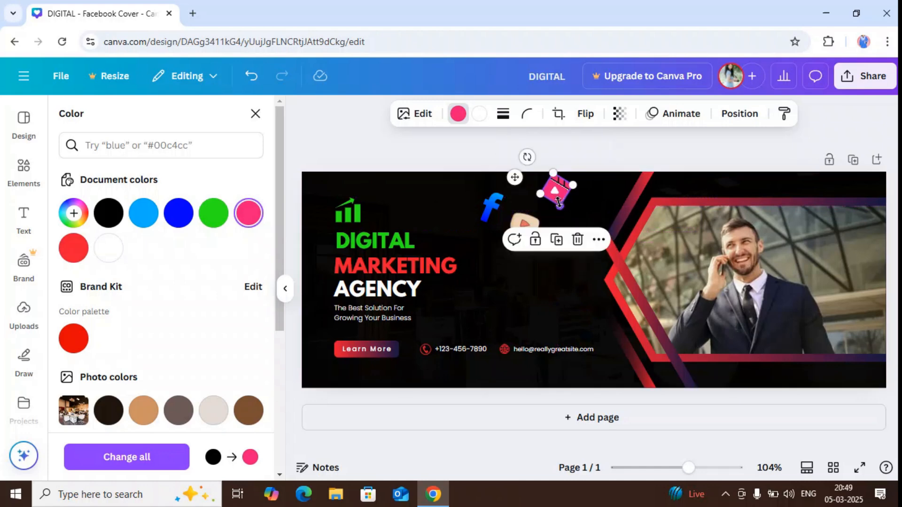
click(577, 212)
click(558, 200)
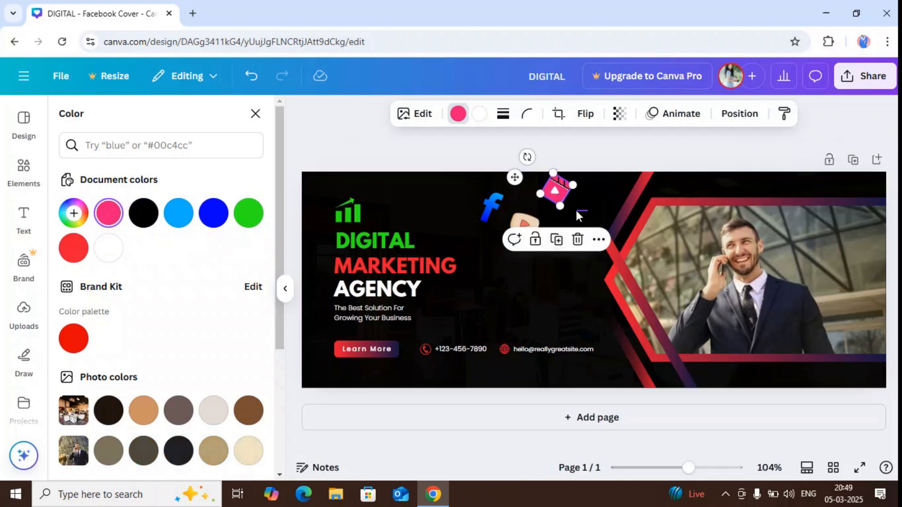
click(591, 209)
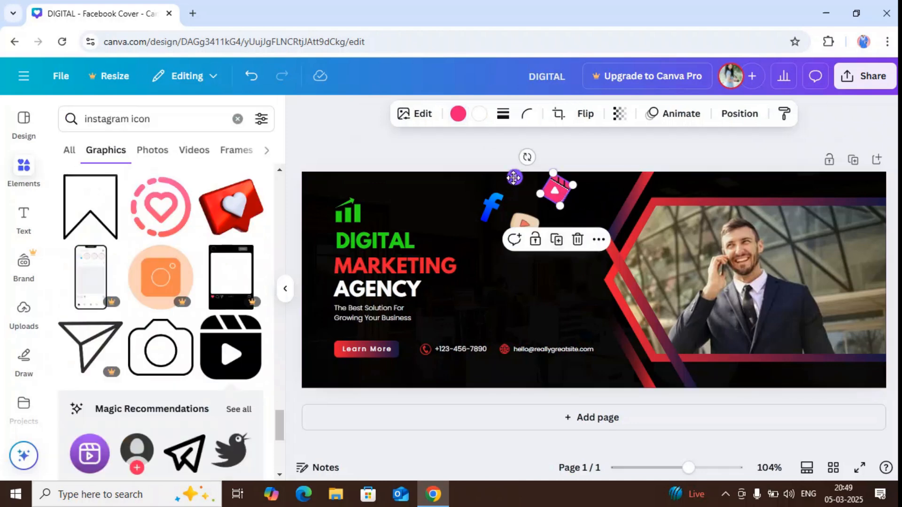
- Reposition the pink Reels icon directly above the beige play-button icon, close beside the Facebook "f", and deselect it
drag(515, 177, 512, 186)
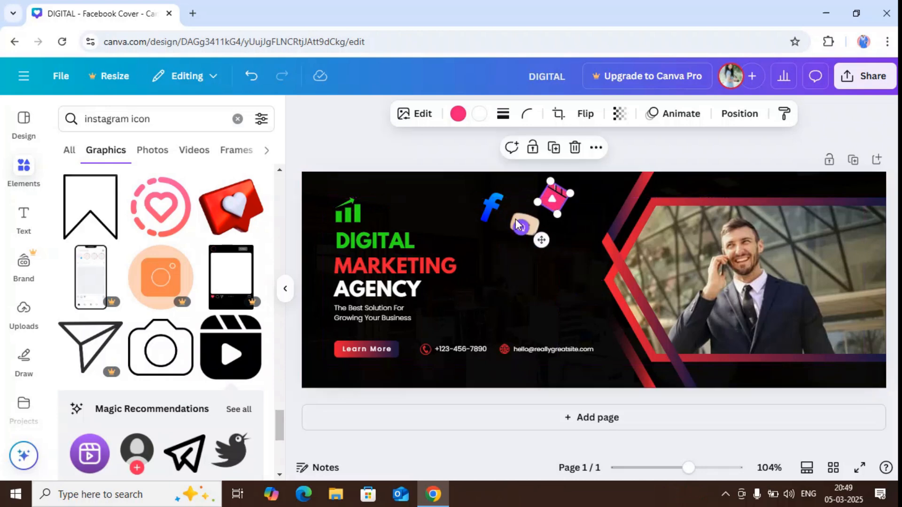
click(531, 255)
click(555, 207)
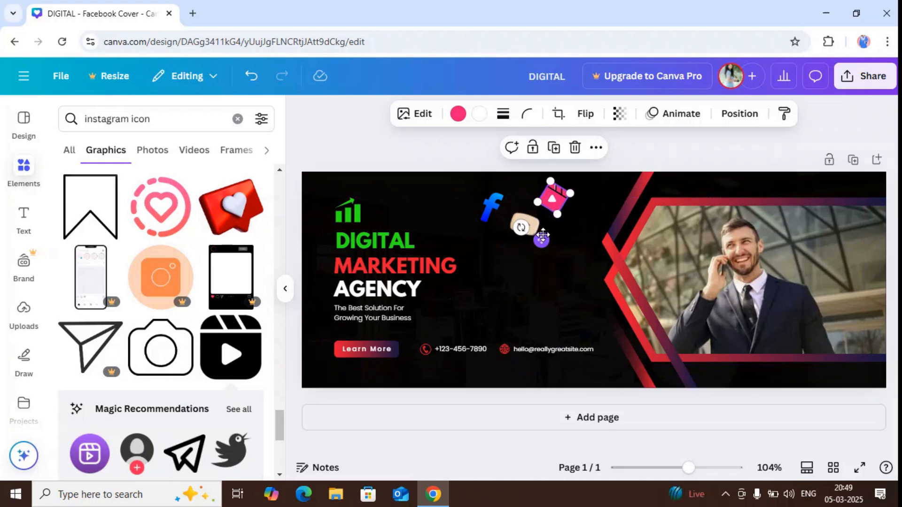
drag(541, 240, 520, 241)
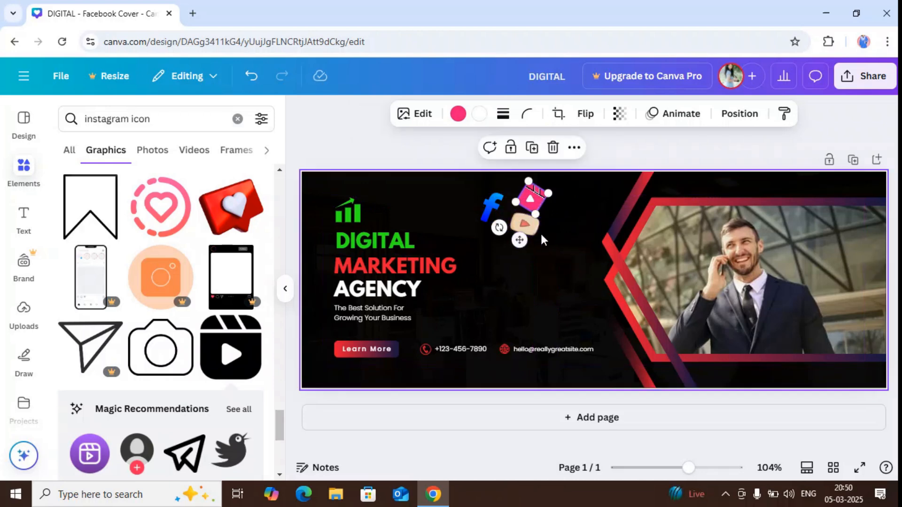
key(Escape)
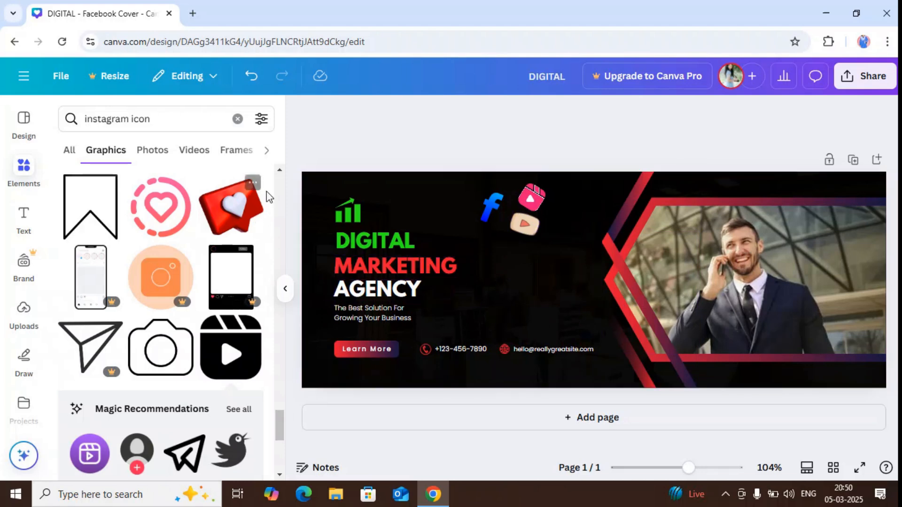
- Search the elements for "laptop" graphics and add the free silver laptop with a blue app-tile screen, shown at an angle
click(238, 118)
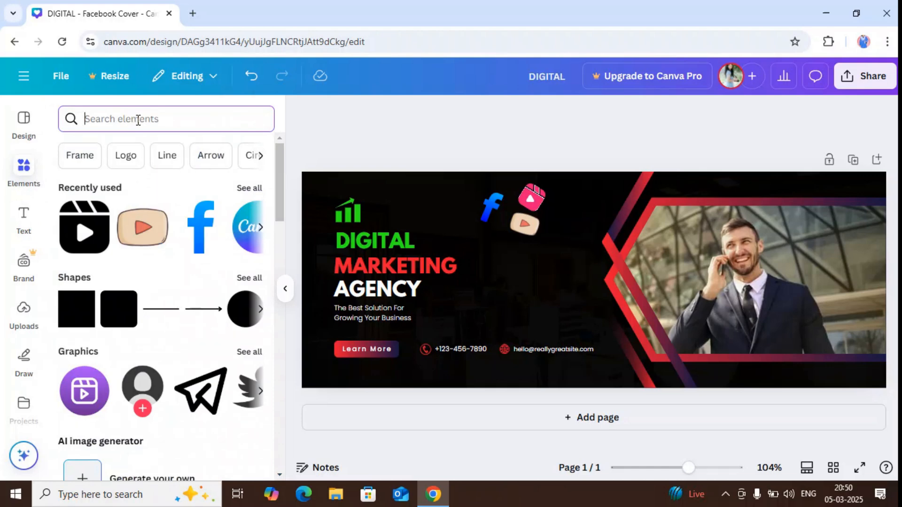
text(L)
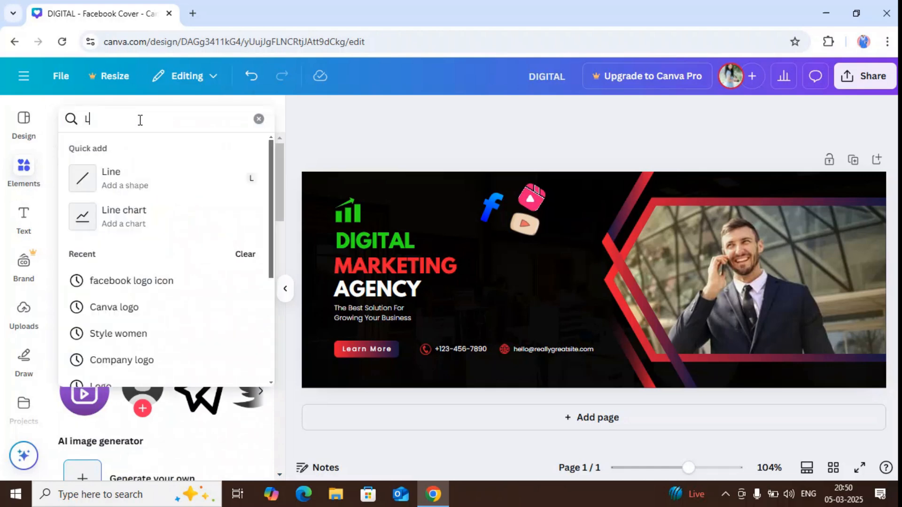
text(APTOP)
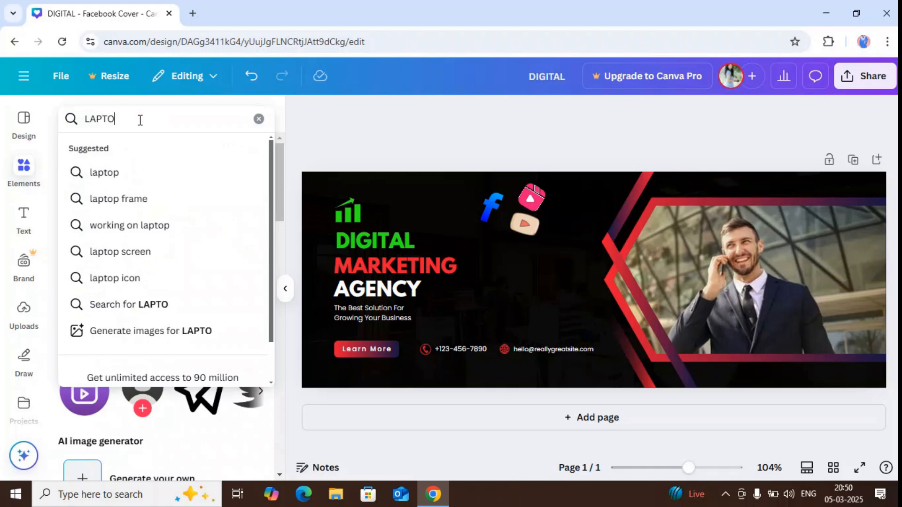
click(111, 172)
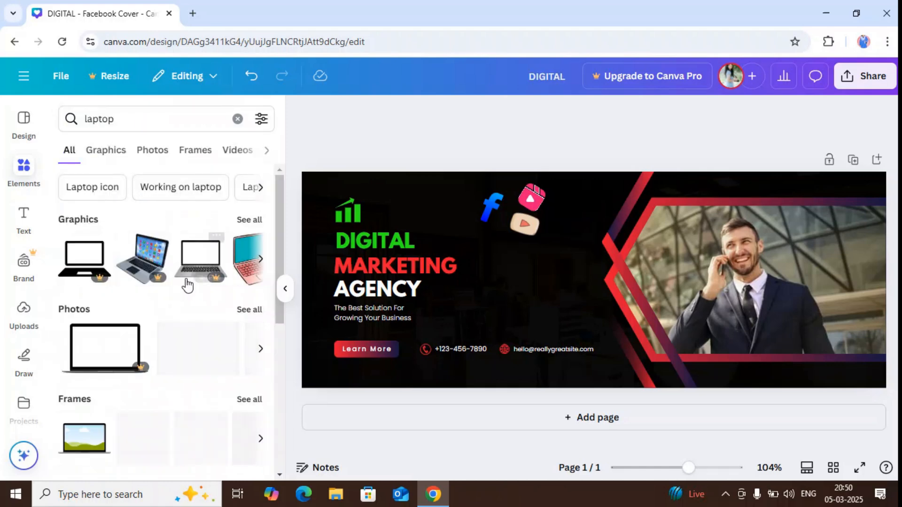
click(249, 220)
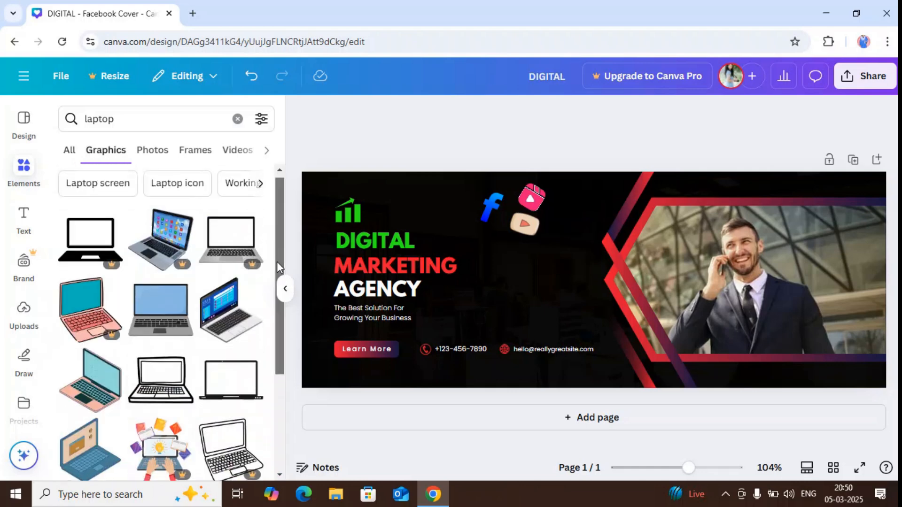
scroll(277, 261, down, 3)
scroll(280, 314, up, 1)
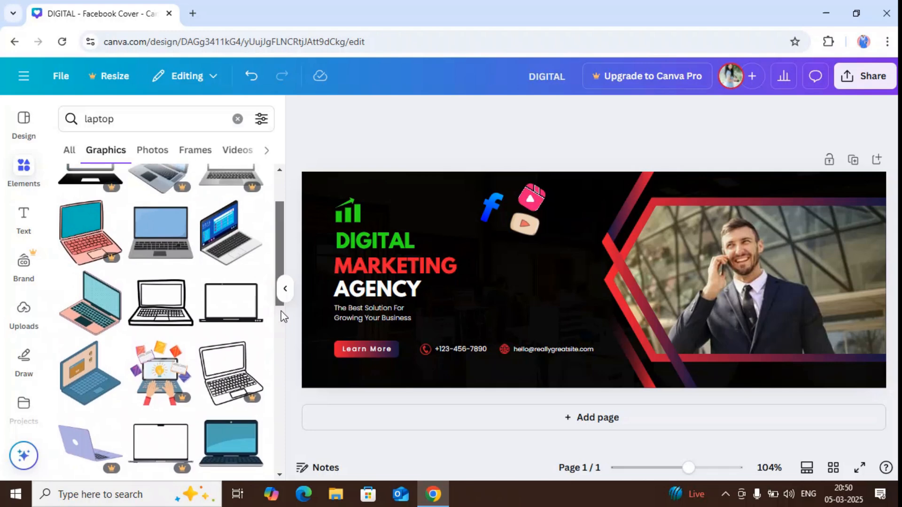
click(237, 265)
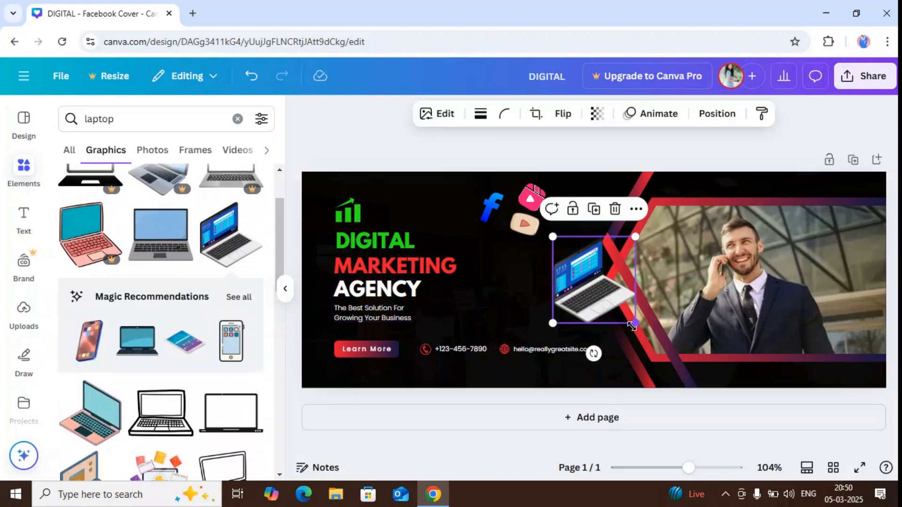
- Shrink the laptop graphic and place it below the beige play-button icon, beside the "MARKETING AGENCY" heading, and deselect it
drag(632, 325, 610, 311)
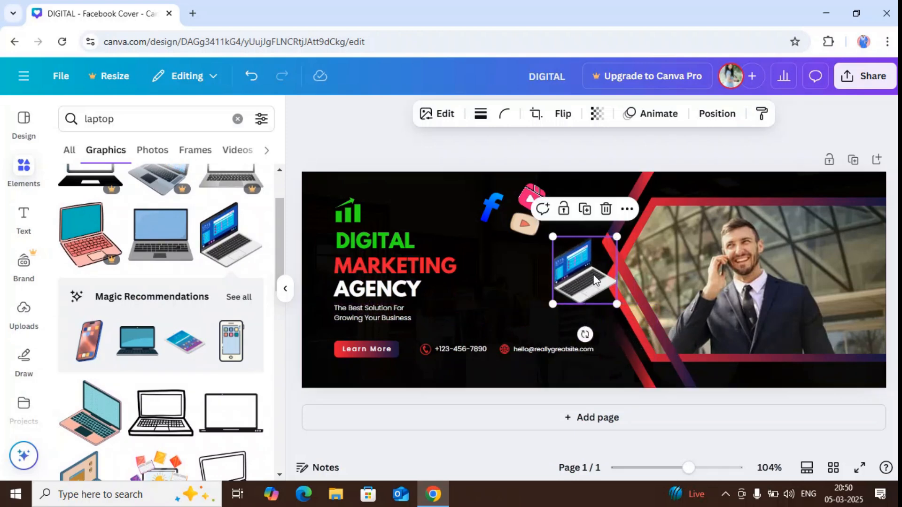
drag(595, 279, 531, 288)
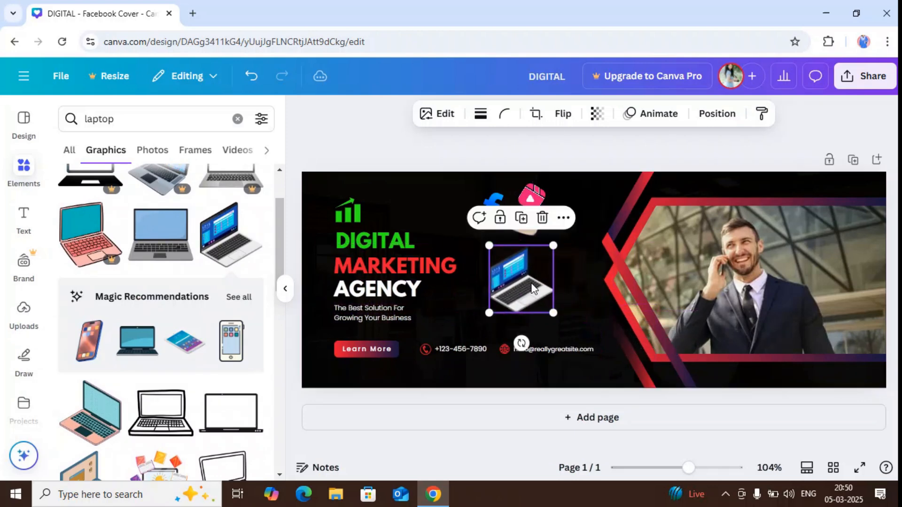
click(583, 289)
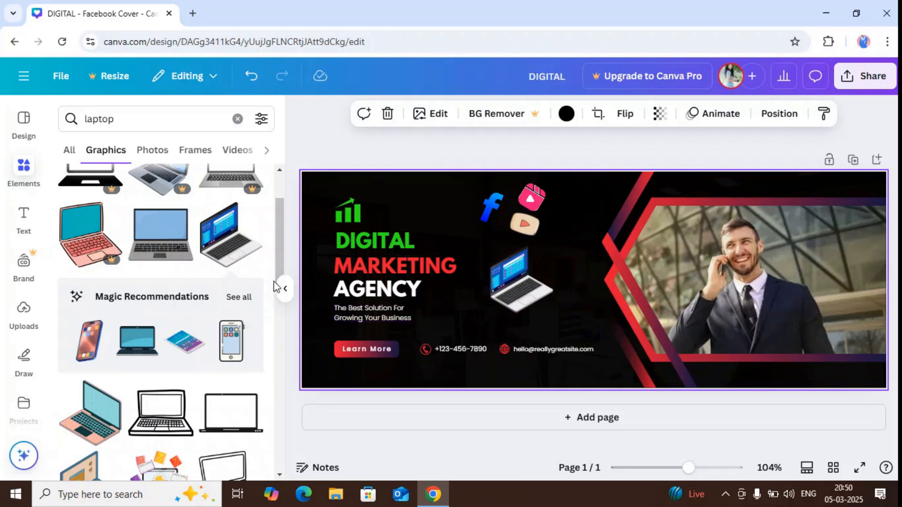
mouse_move(280, 273)
mouse_down()
mouse_move(272, 351)
mouse_move(262, 314)
mouse_move(269, 286)
mouse_up()
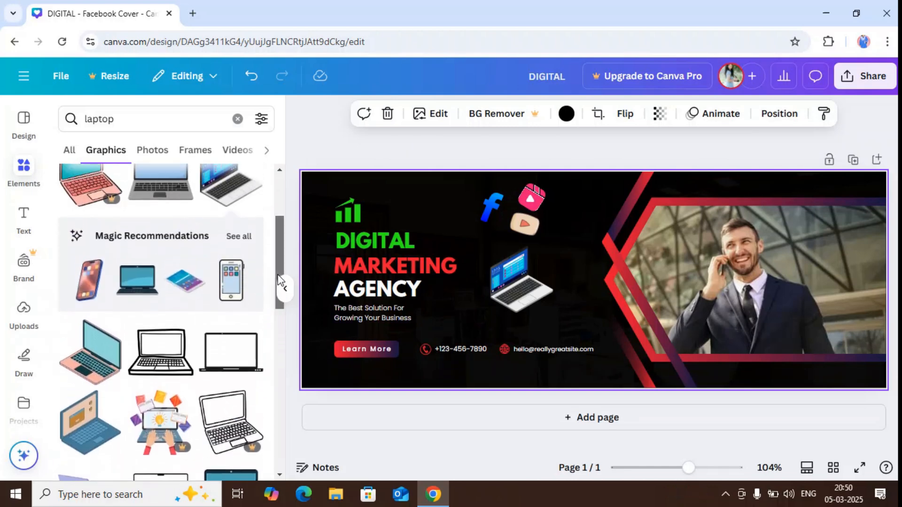
drag(280, 282, 277, 200)
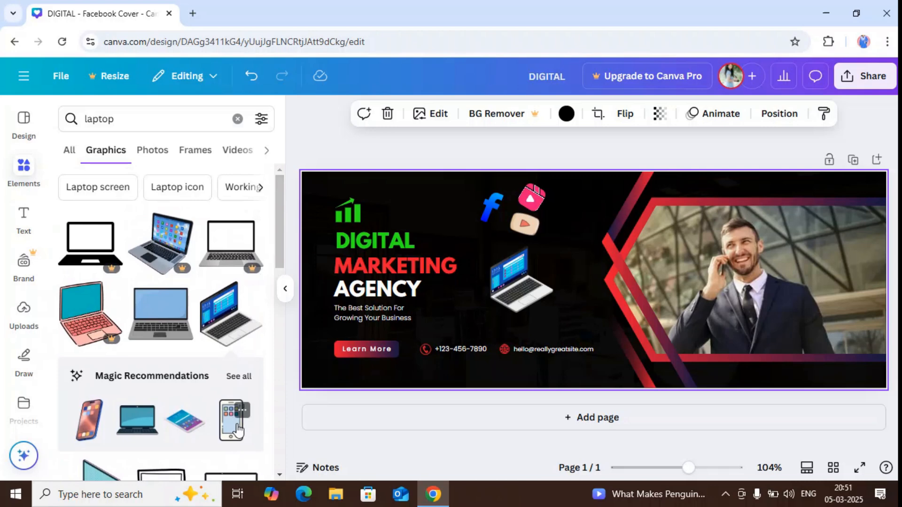
mouse_move(235, 416)
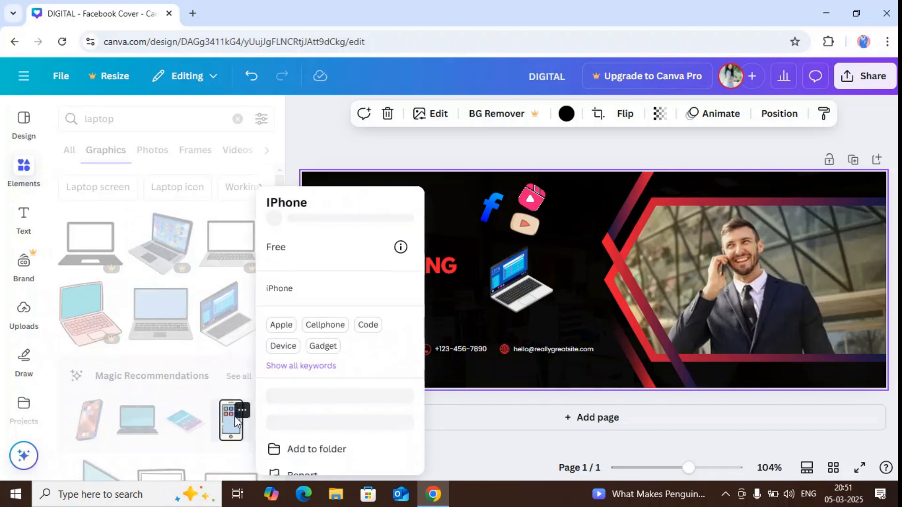
click(511, 143)
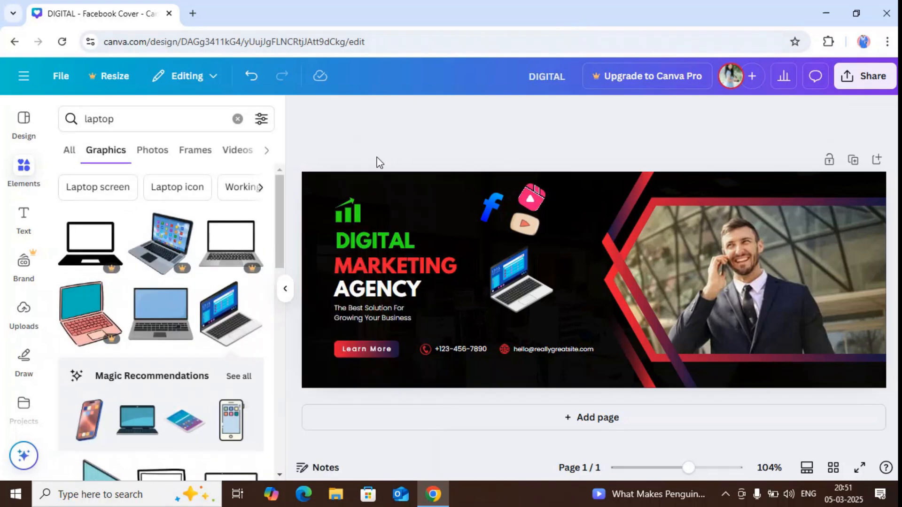
- Search for "mobile phone" graphics, add the free cream smartphone with colored app icons to the cover, and delete its extra copy
click(237, 119)
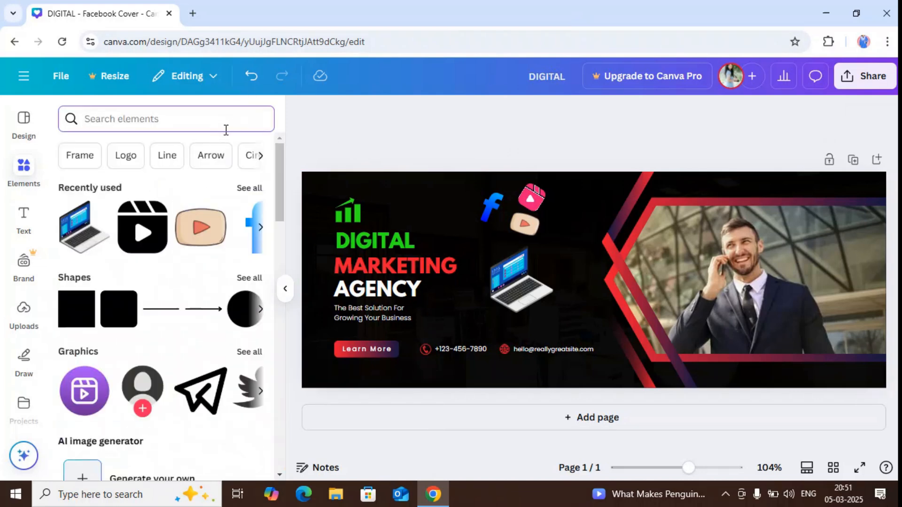
text(MOBILE)
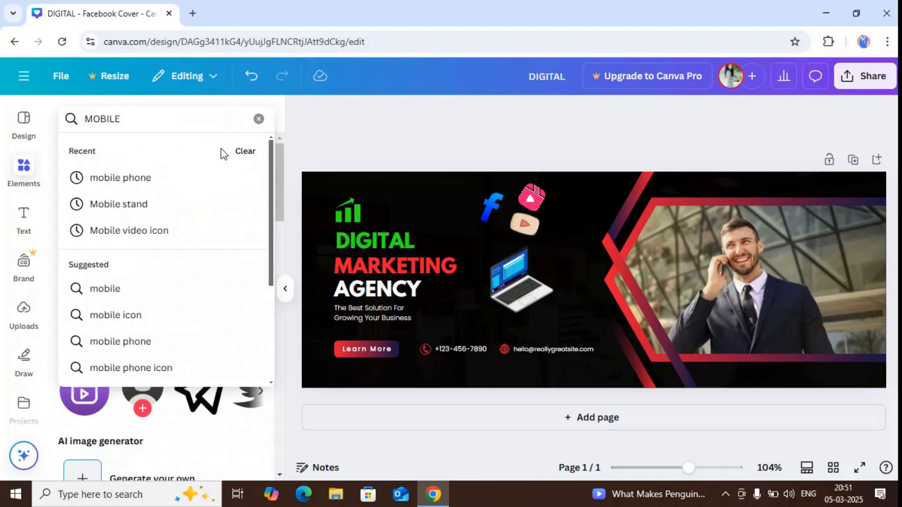
click(157, 184)
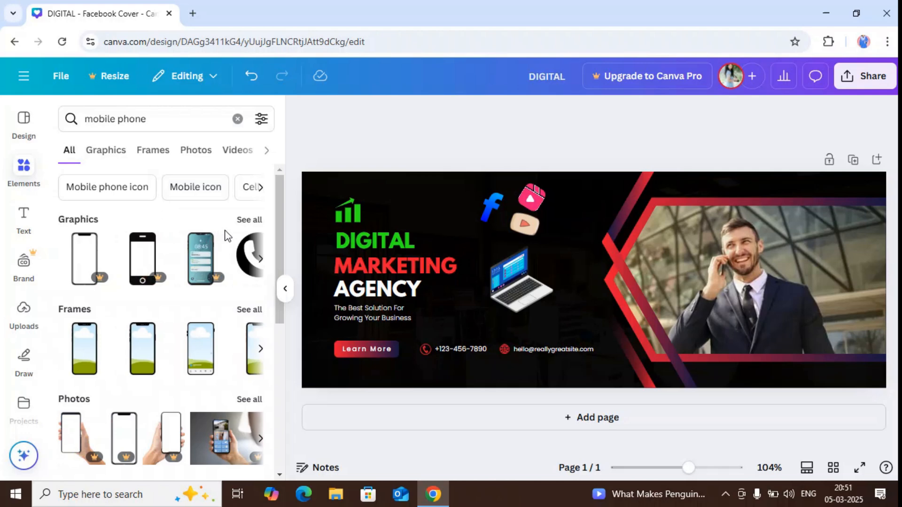
click(256, 224)
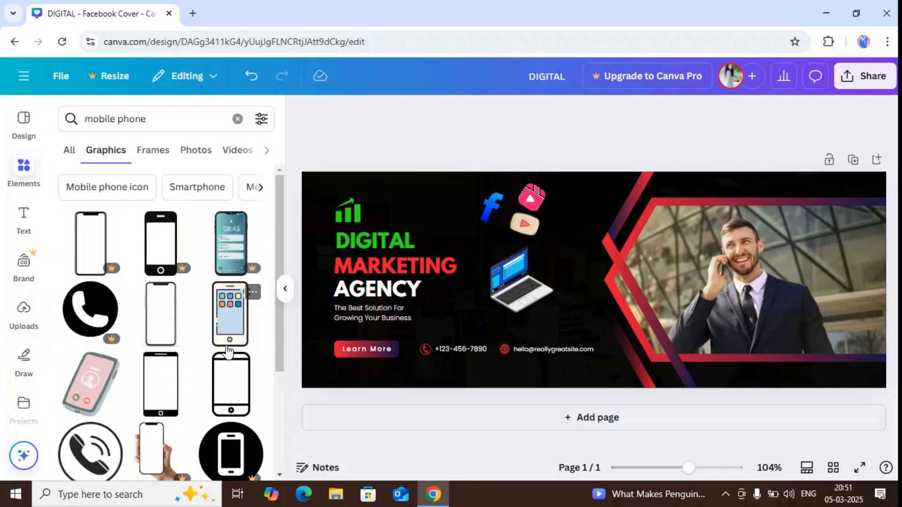
click(226, 328)
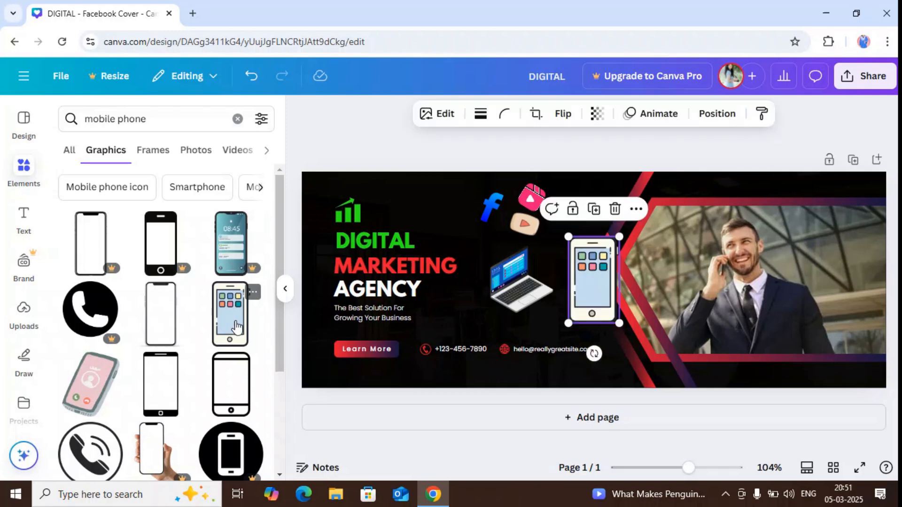
click(228, 327)
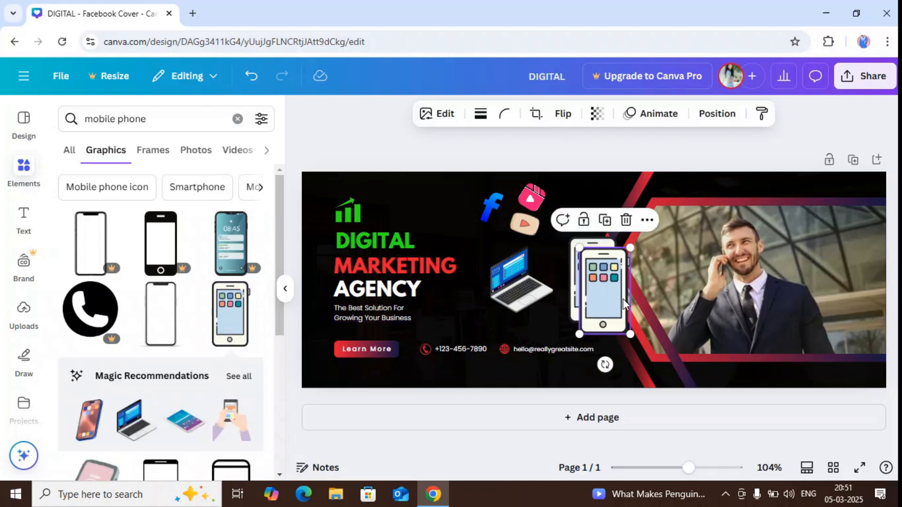
click(625, 220)
- Shrink the smartphone graphic, tilt it slightly clockwise and move it down beside the laptop, near the photo frame's point
click(599, 275)
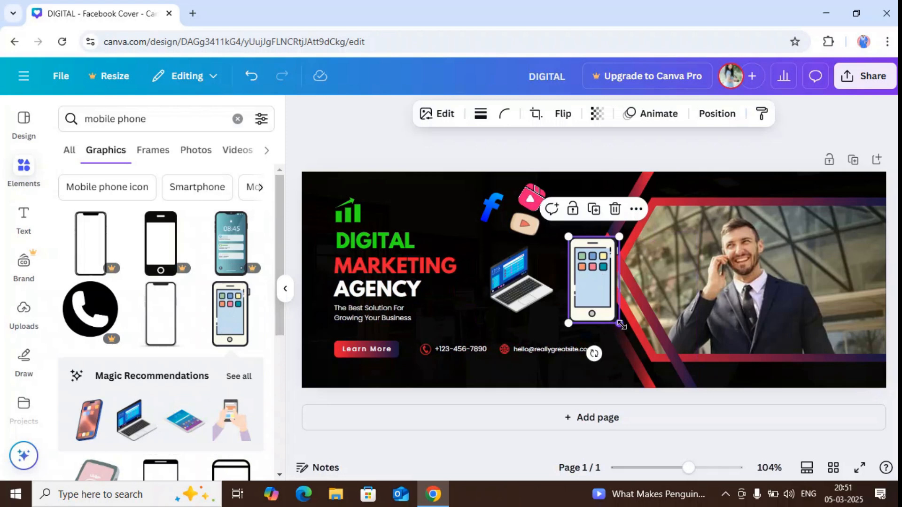
drag(619, 324, 601, 294)
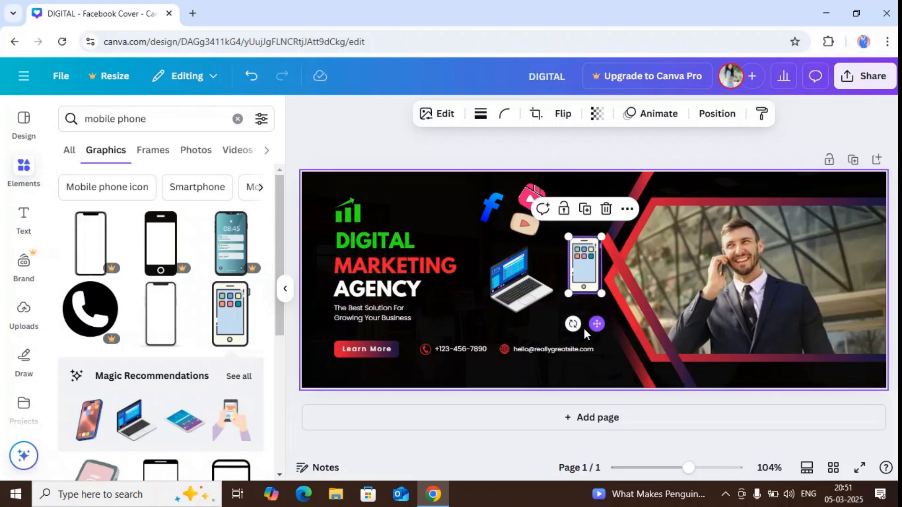
drag(572, 324, 555, 322)
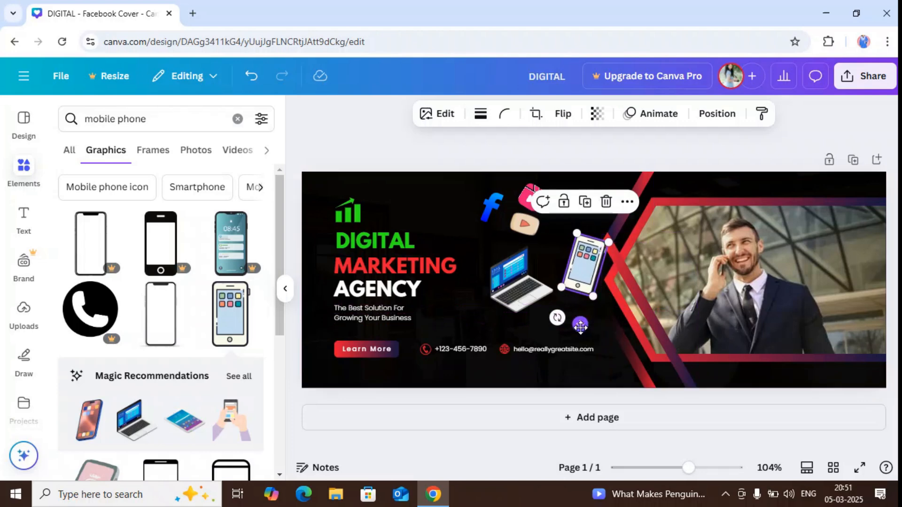
drag(580, 324, 580, 346)
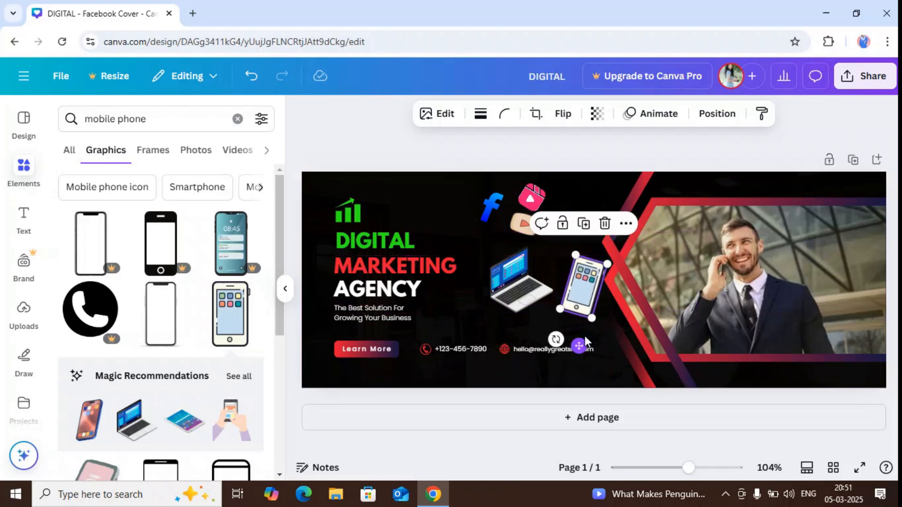
click(597, 141)
- Clear the mobile phone element search and leave nothing selected on the cover
click(571, 197)
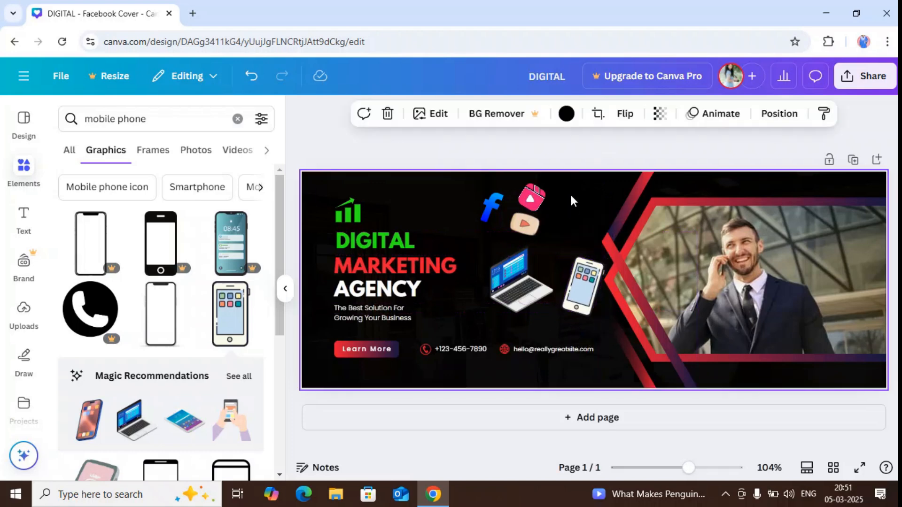
click(312, 133)
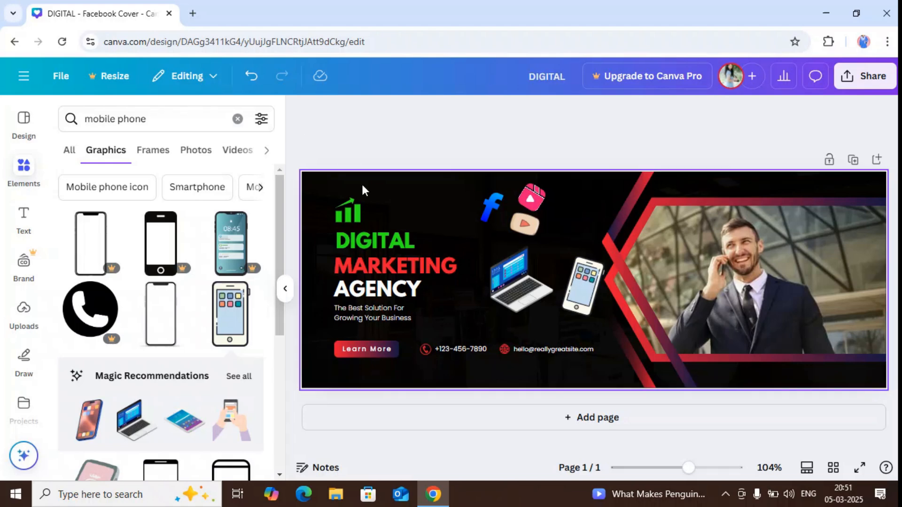
click(392, 195)
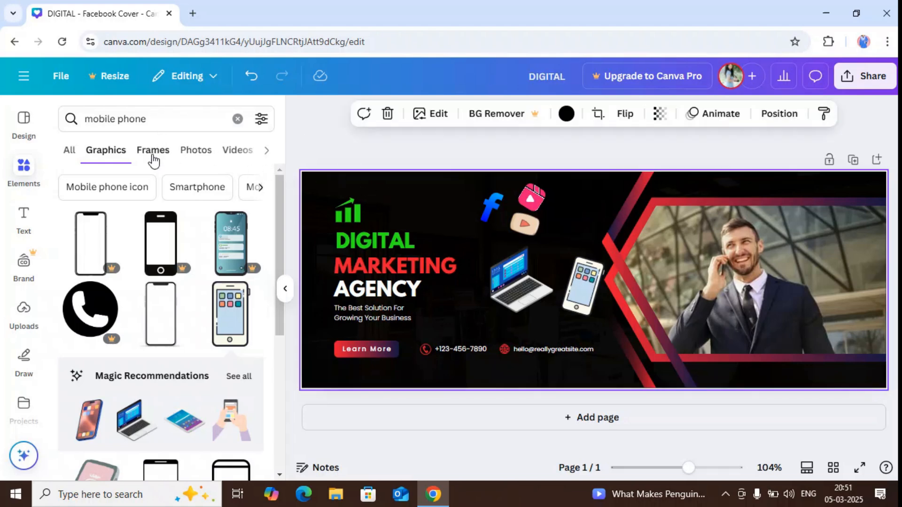
click(240, 120)
click(303, 125)
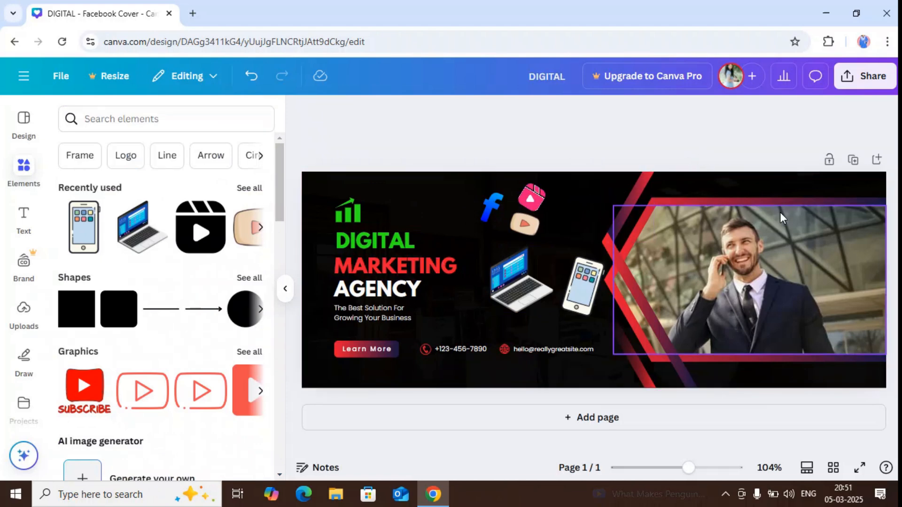
- Download the finished cover as a JPG at size 1 and quality 80, and dismiss the completion message
click(846, 75)
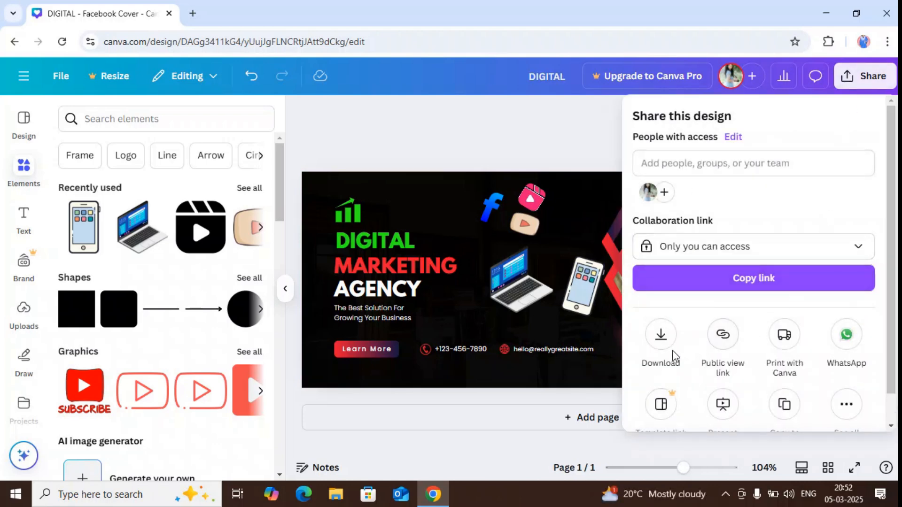
click(662, 336)
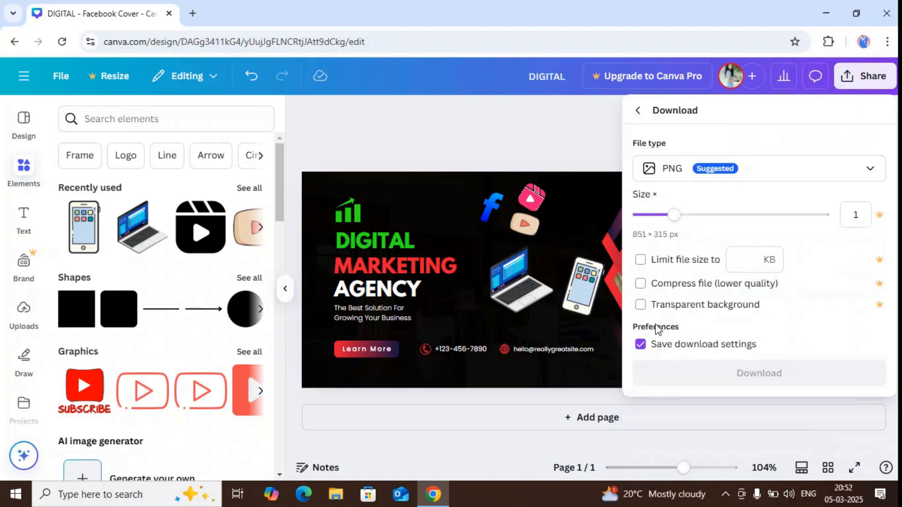
mouse_move(883, 174)
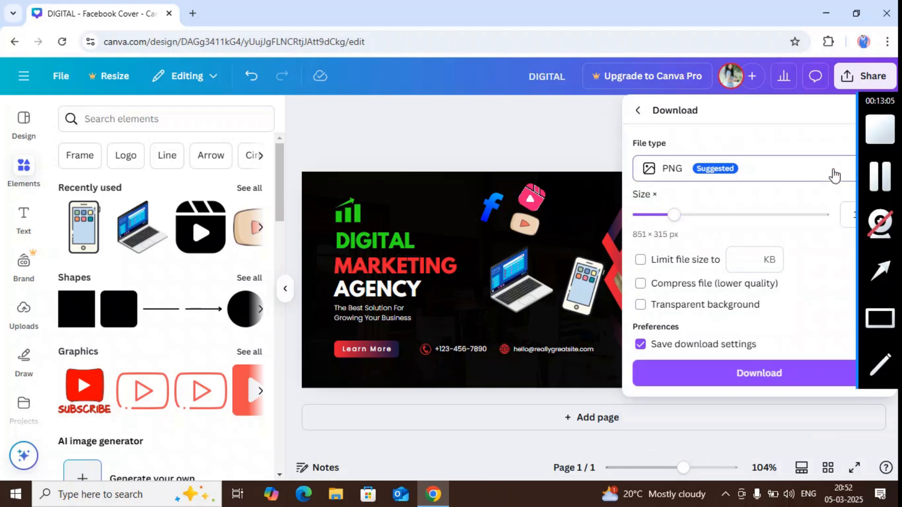
click(837, 175)
click(774, 221)
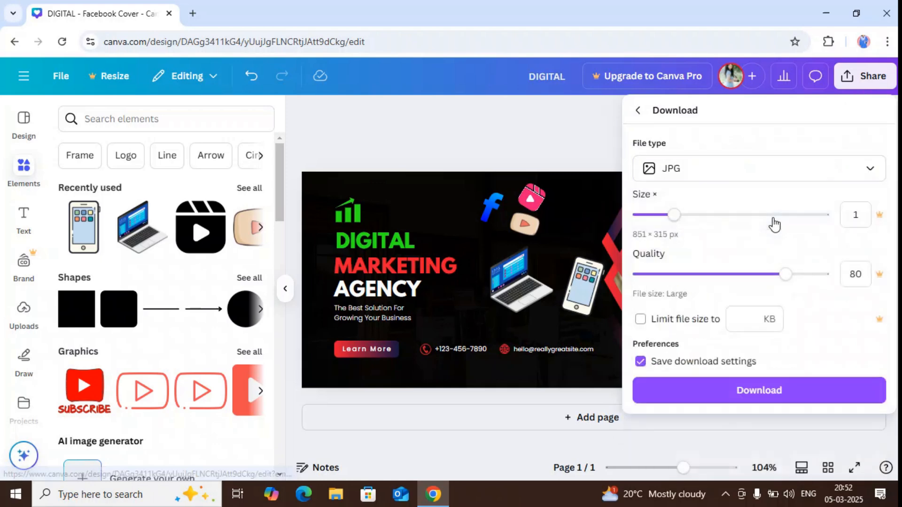
click(773, 394)
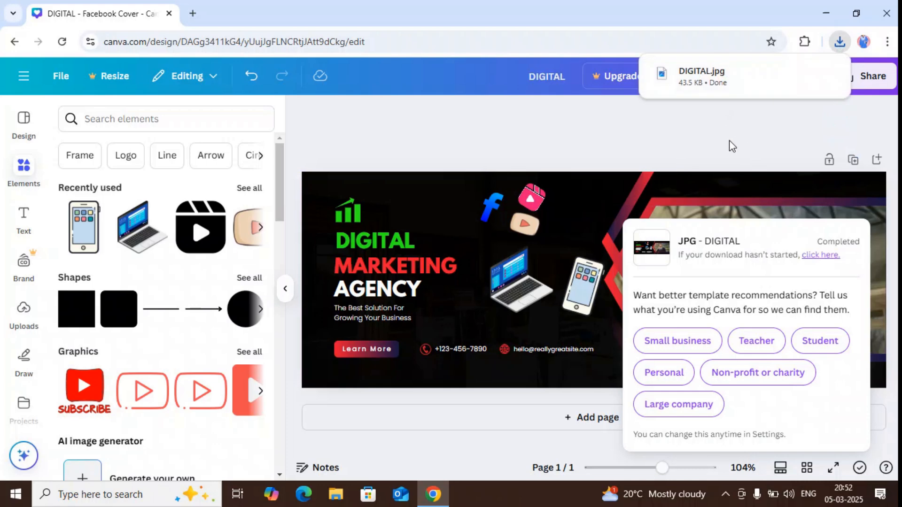
click(708, 143)
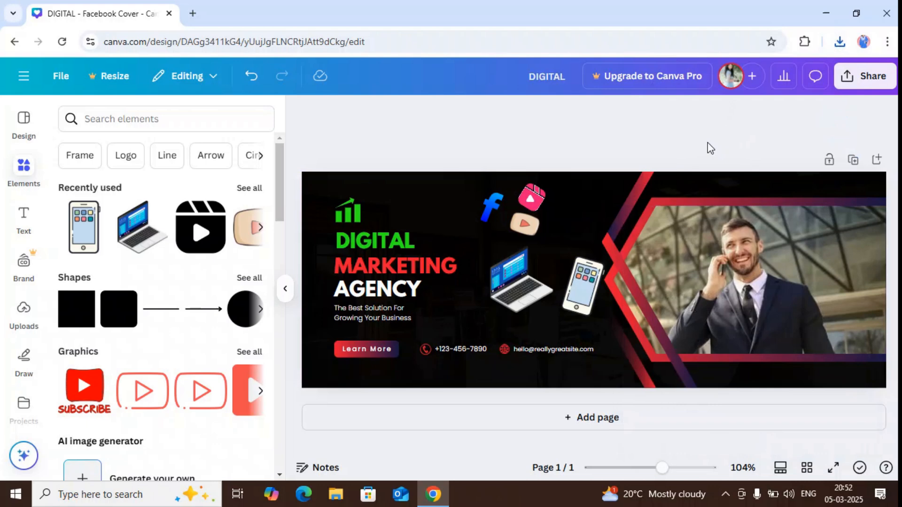